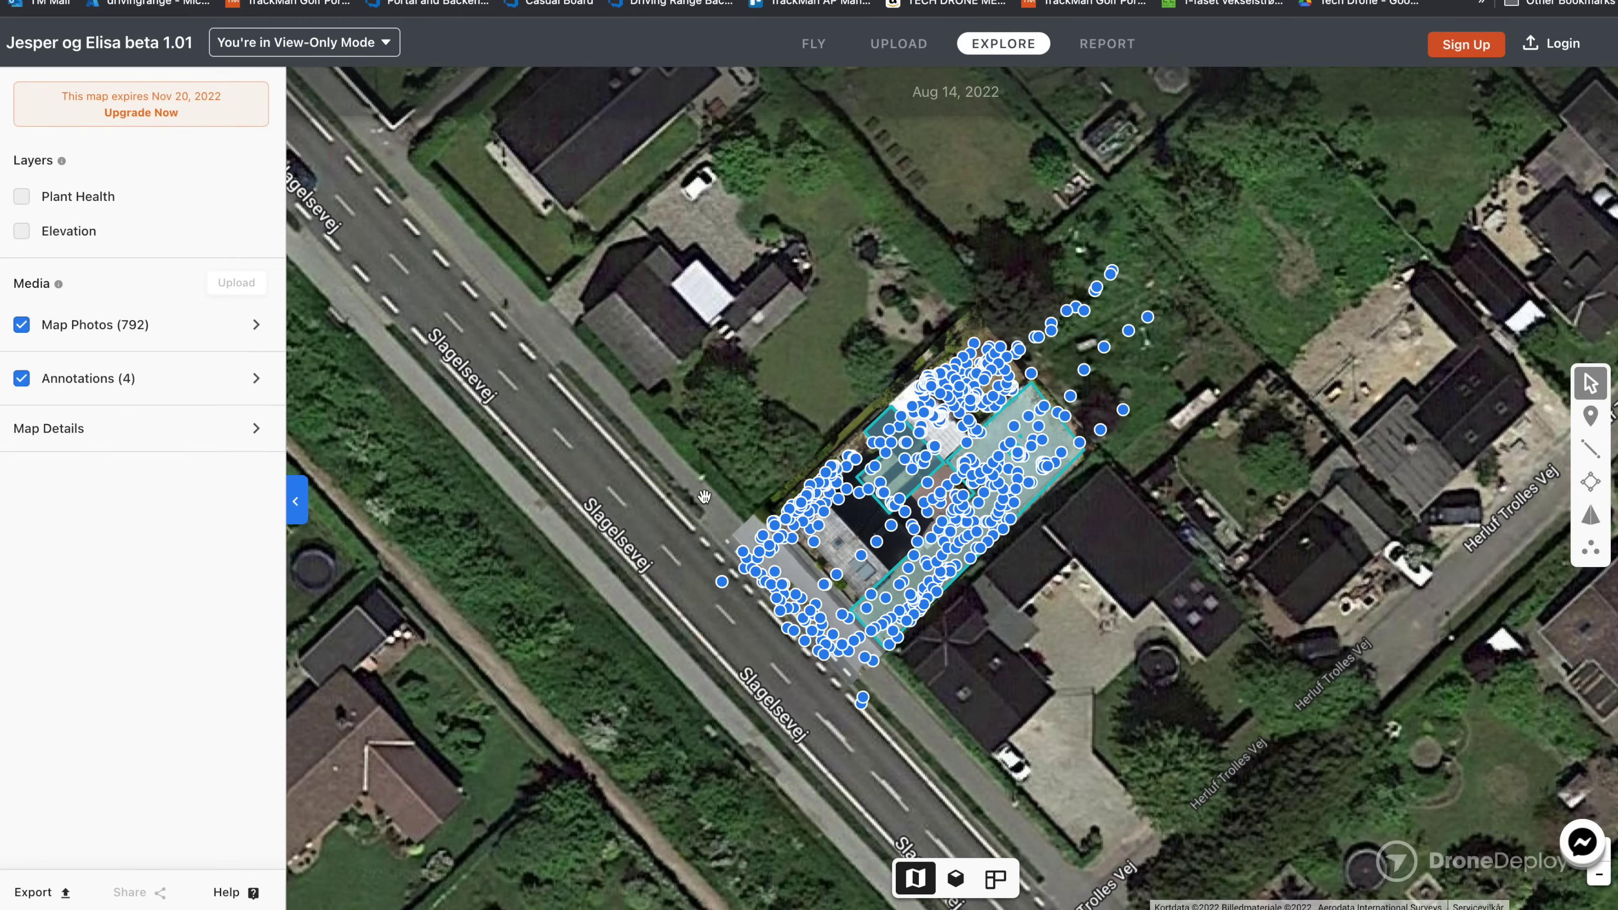
Zoom into the map around the photo markers to bring up the 3D brick house model.
scroll(959, 496, "up", 3)
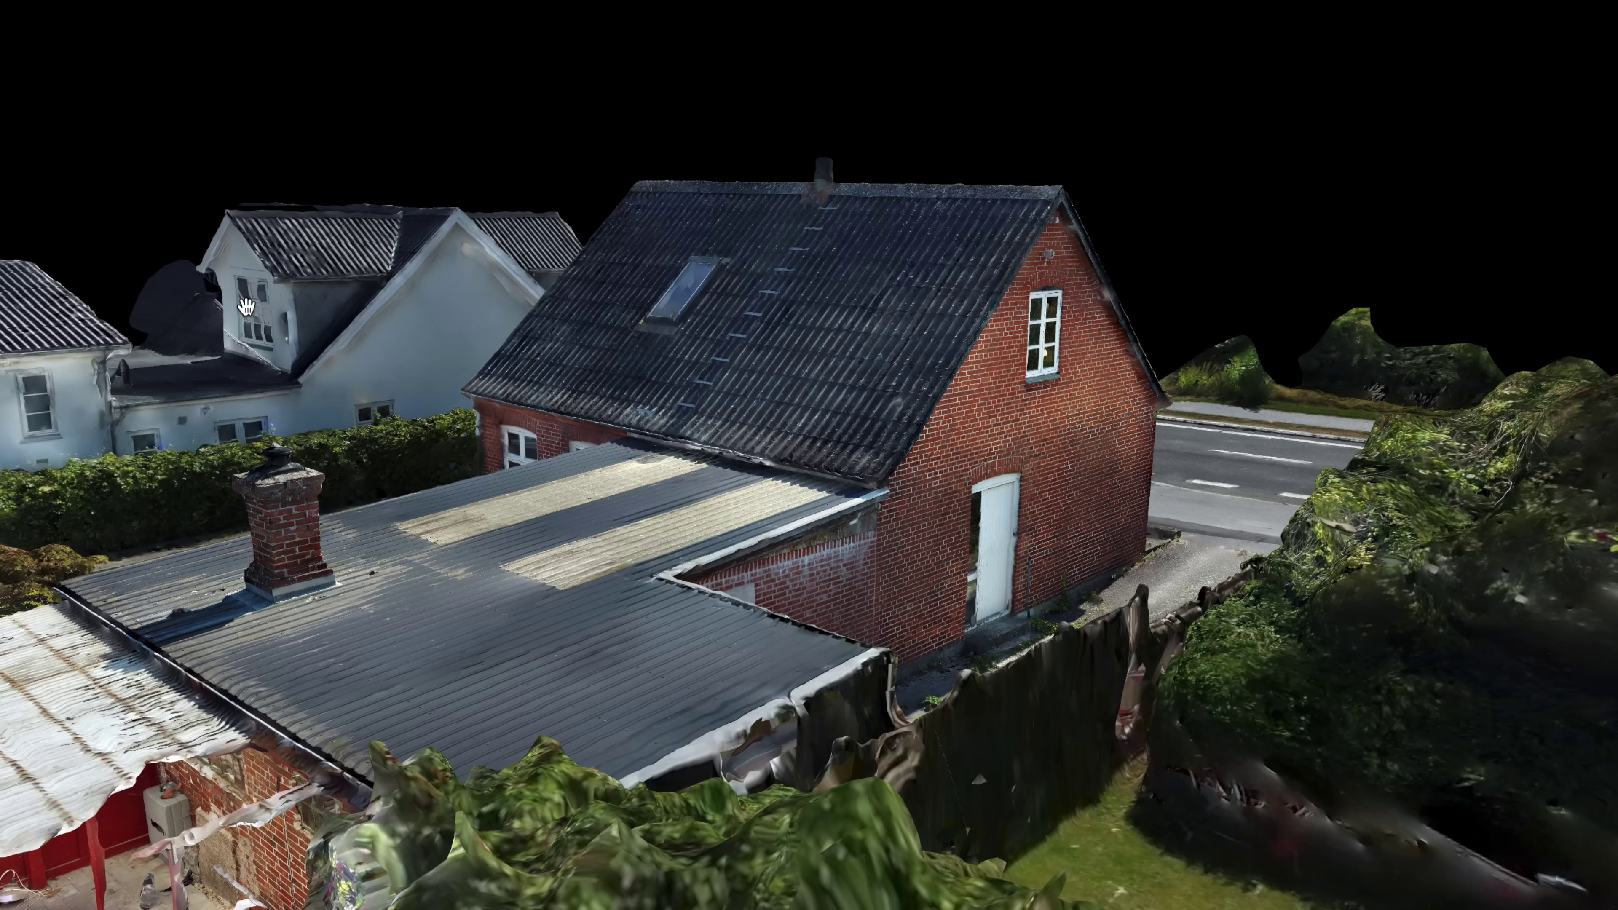
Orbit the 3D house model round to its front side.
left_click_drag(821, 509, 446, 605)
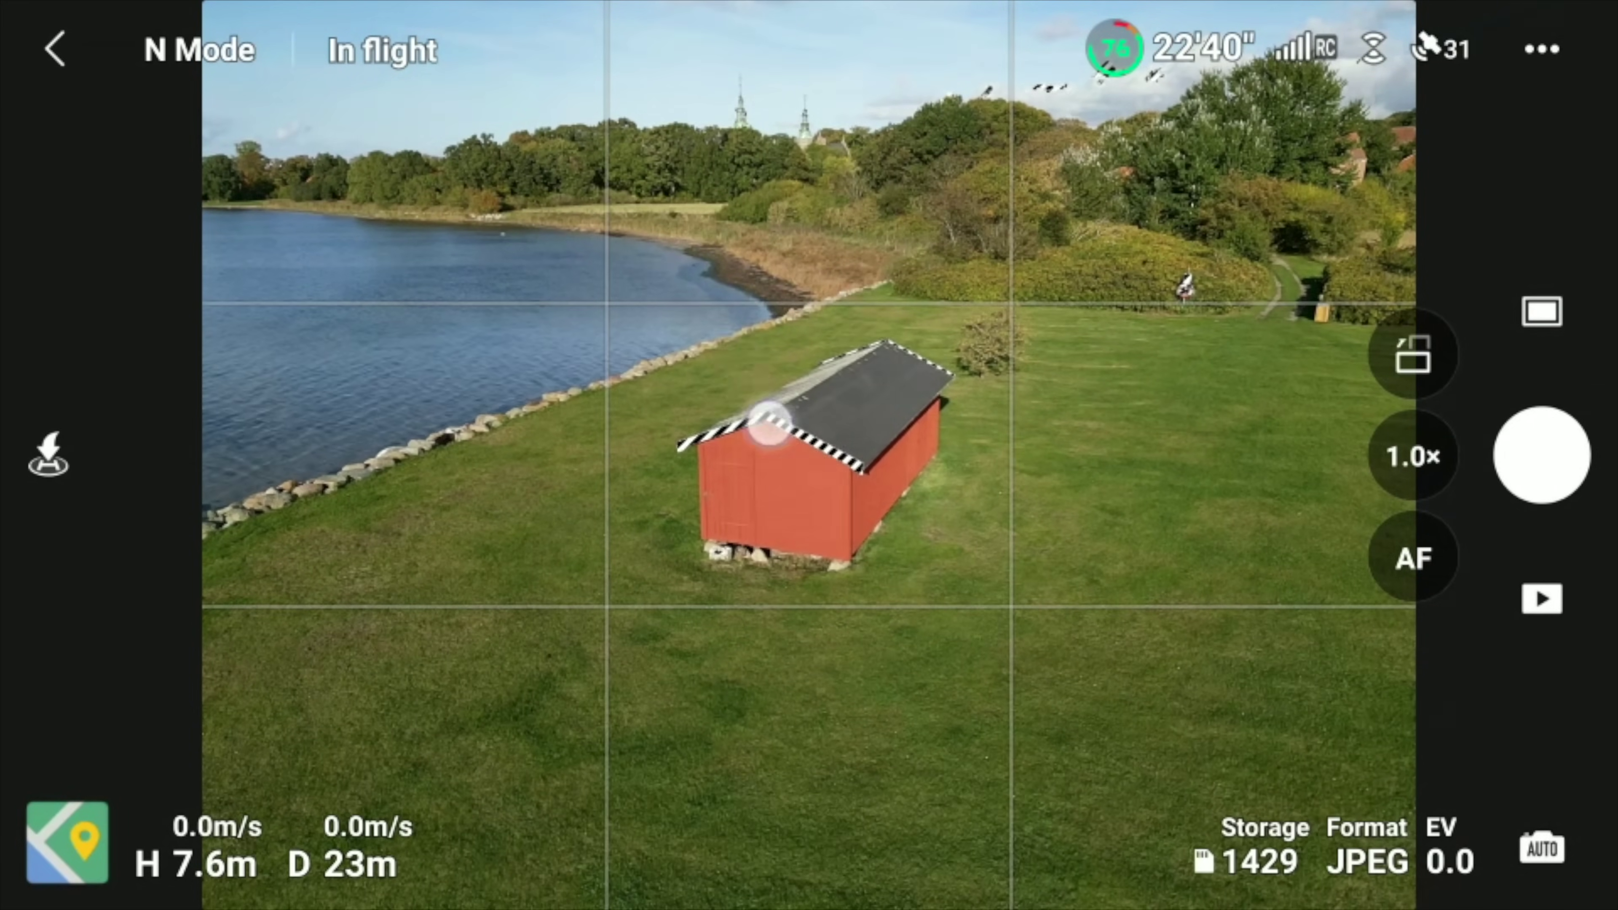
Lock the red shed as target, skip the tutorial, choose POI and lower speed toward Slow.
left_click(947, 610)
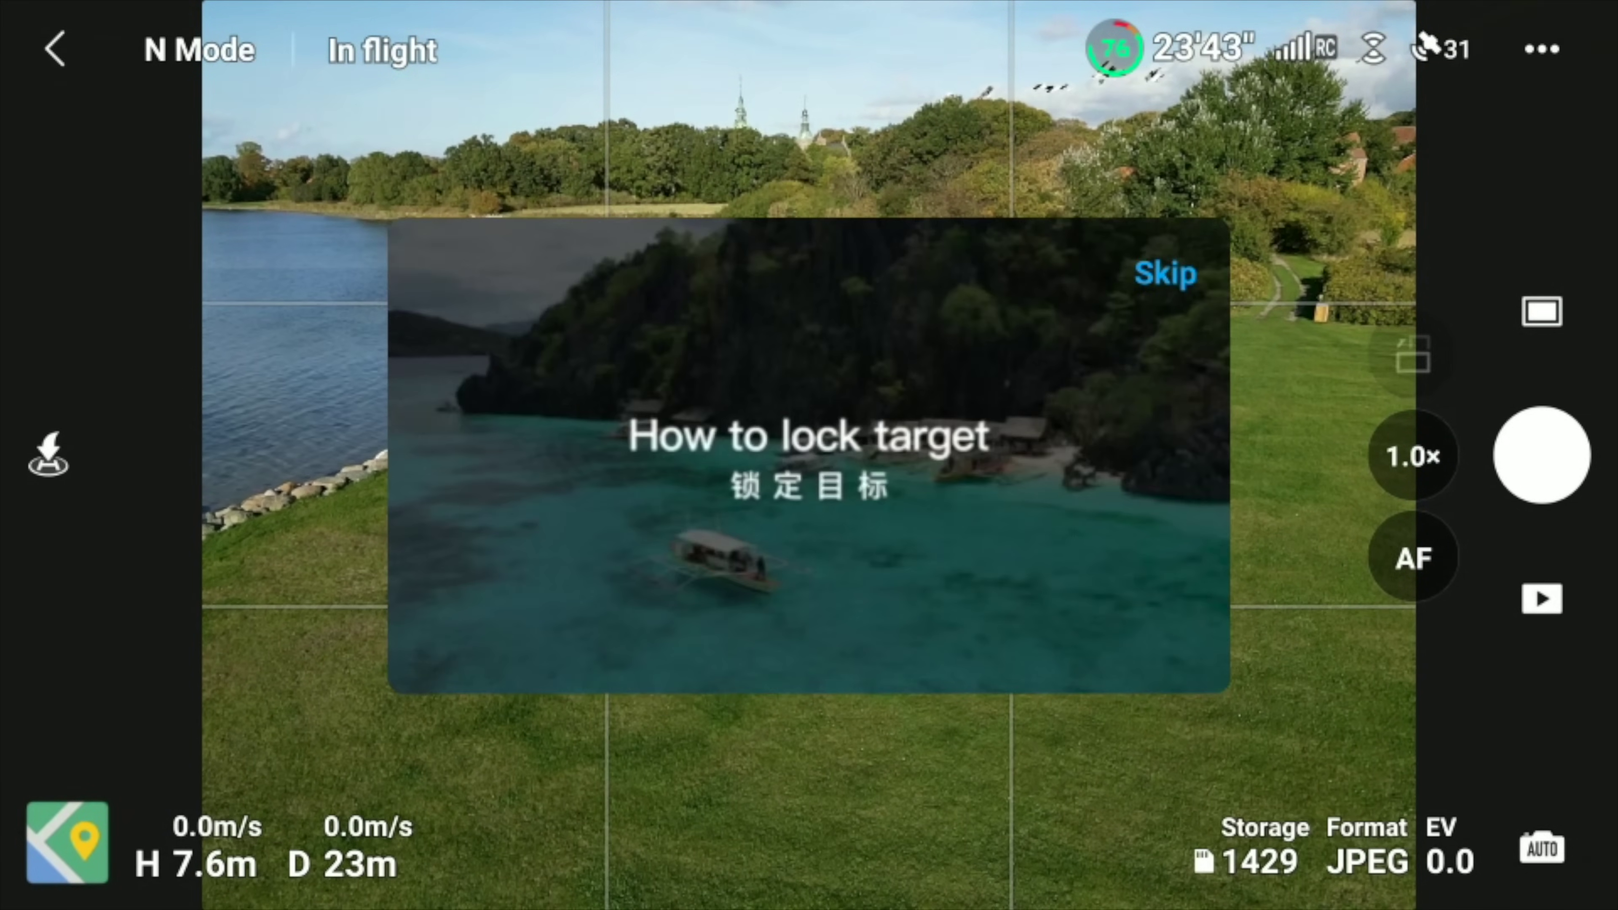
left_click(1163, 274)
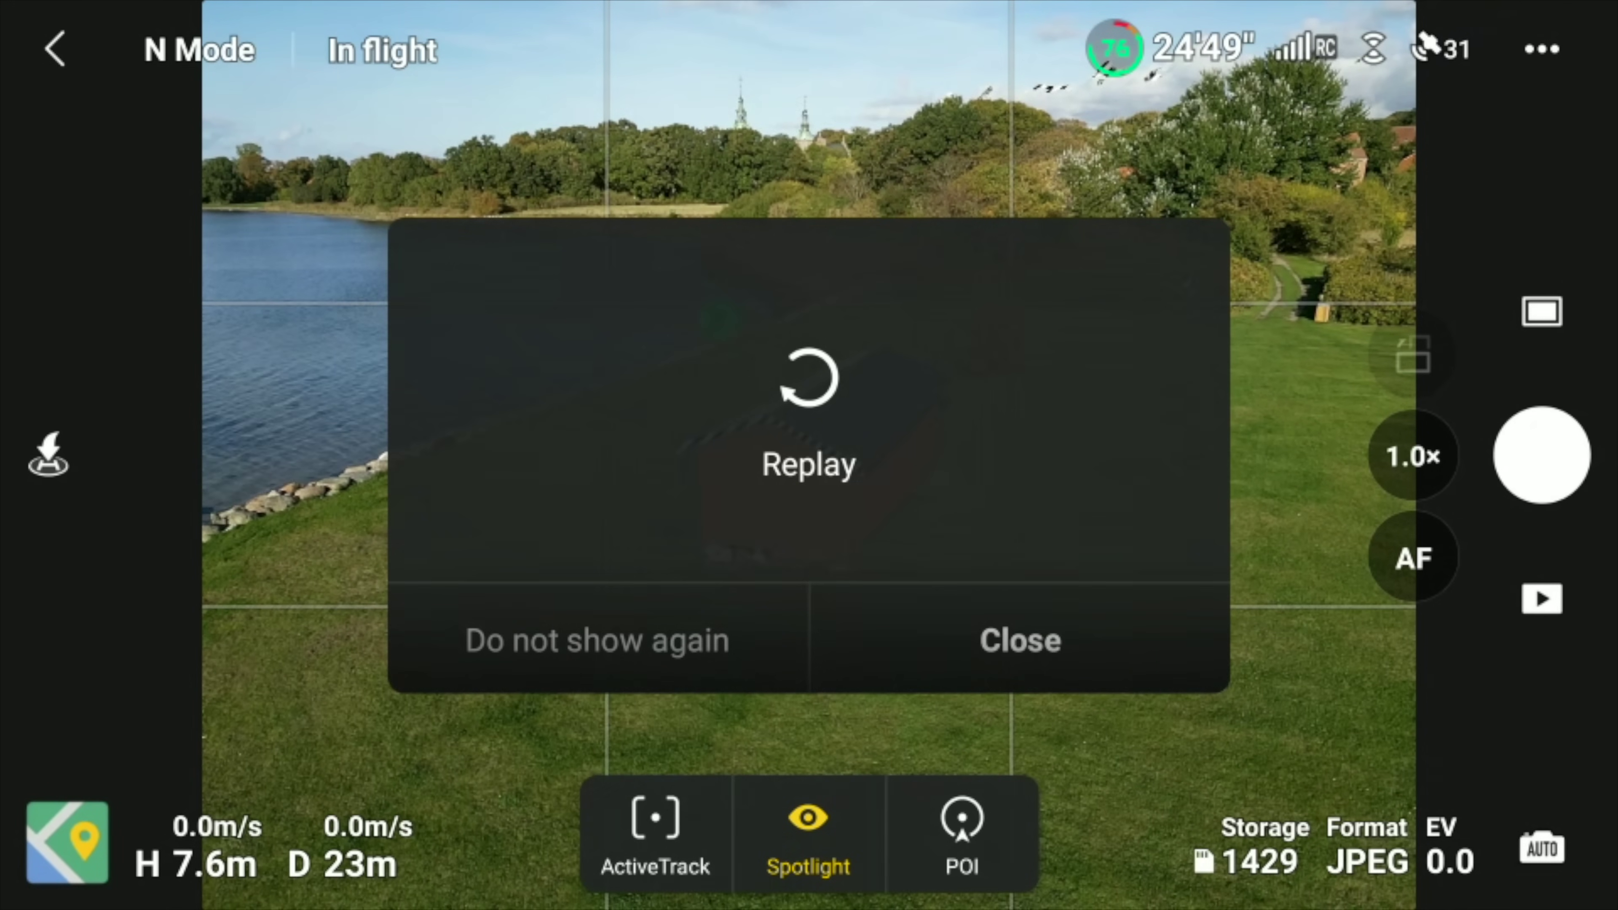
left_click(1020, 641)
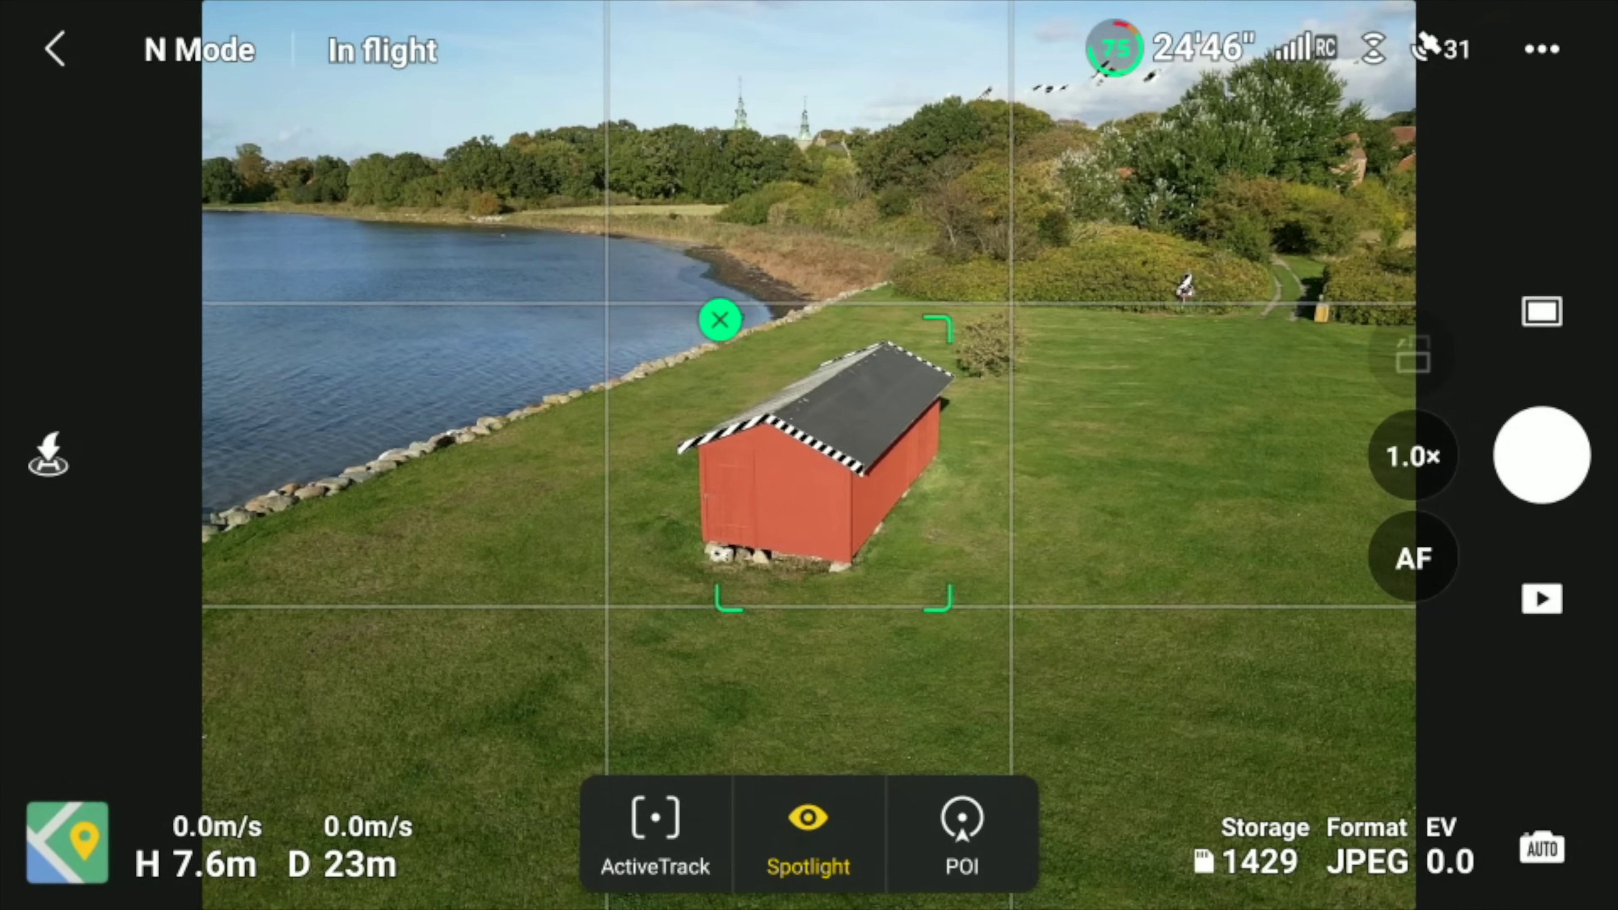
left_click(965, 847)
left_click_drag(857, 727, 766, 765)
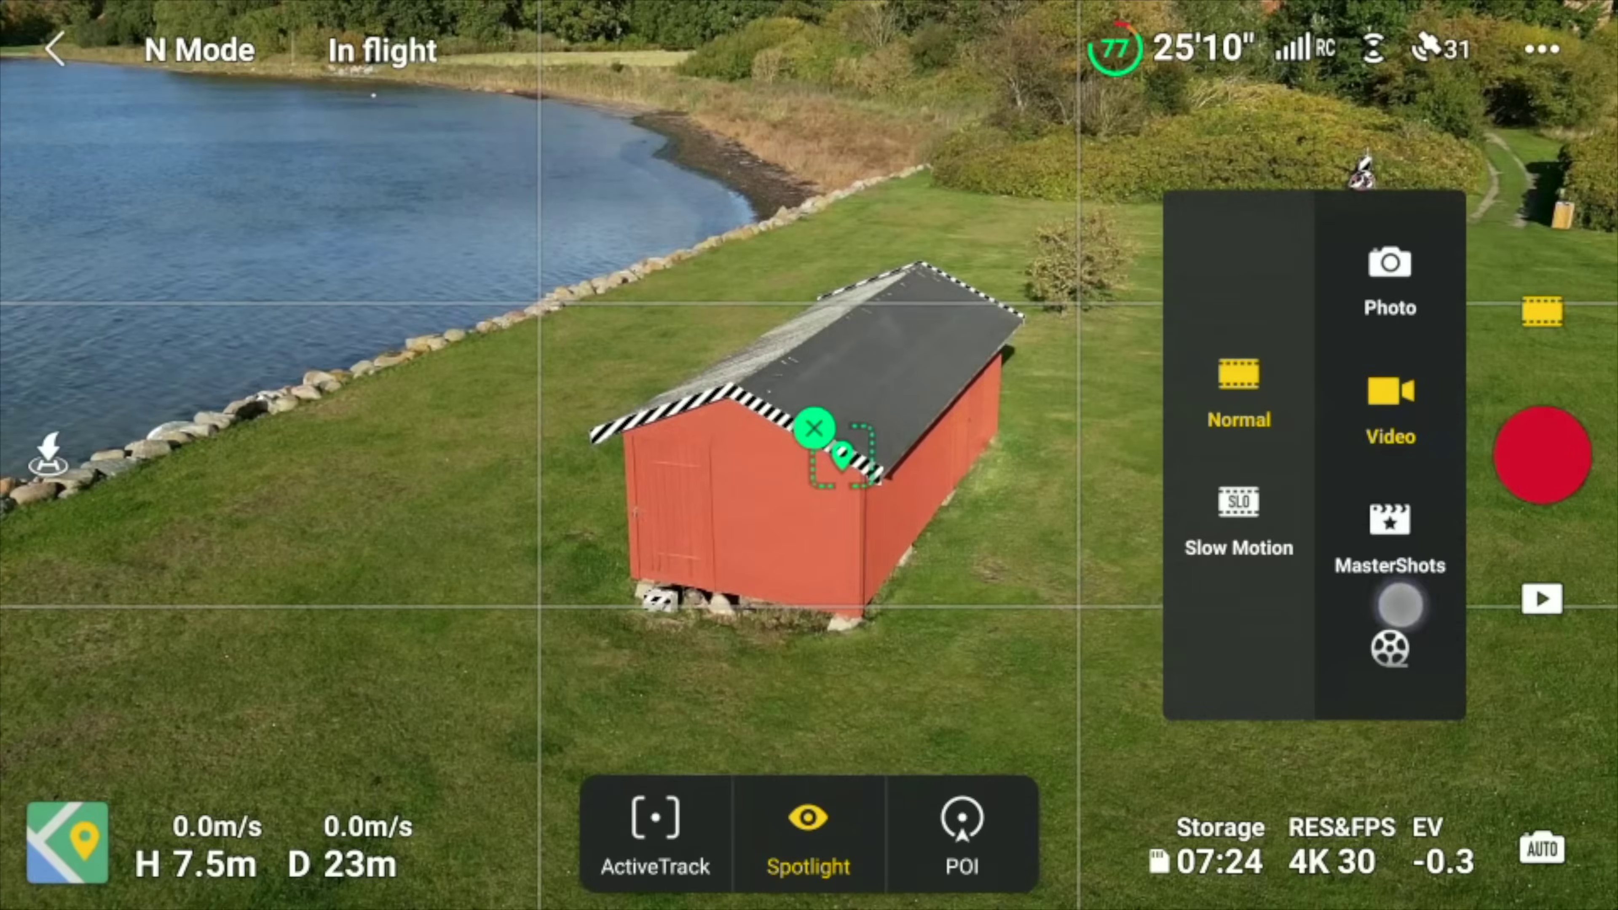
Change the camera mode from video to single Photo capture.
left_click_drag(1401, 605, 1413, 314)
left_click(1391, 281)
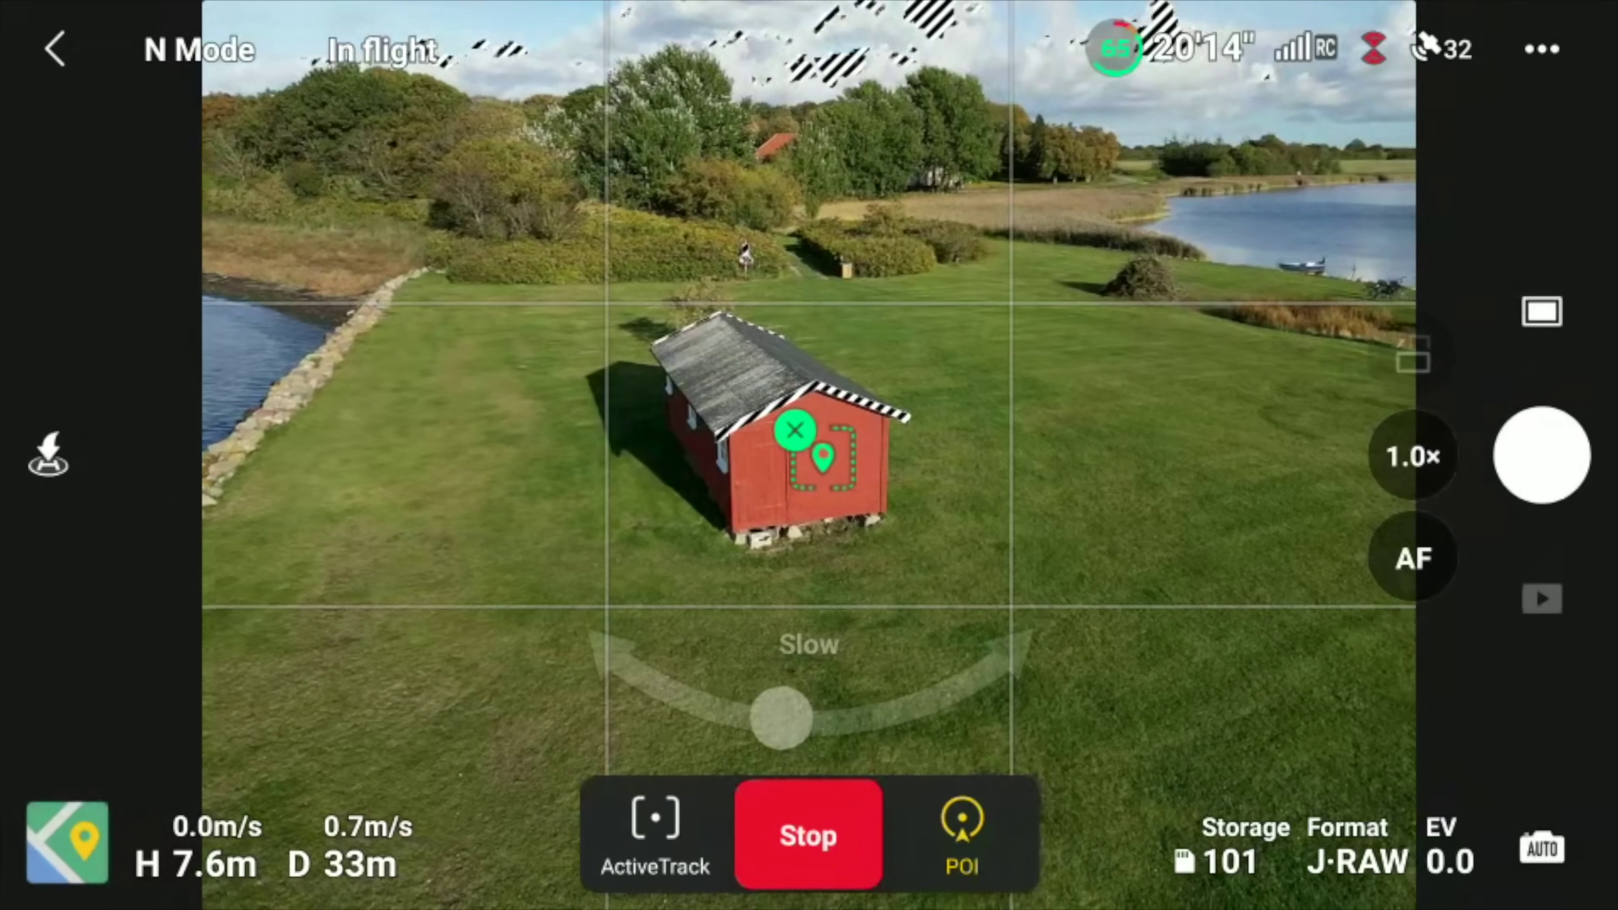
End the POI flight with the red Stop control.
left_click(808, 835)
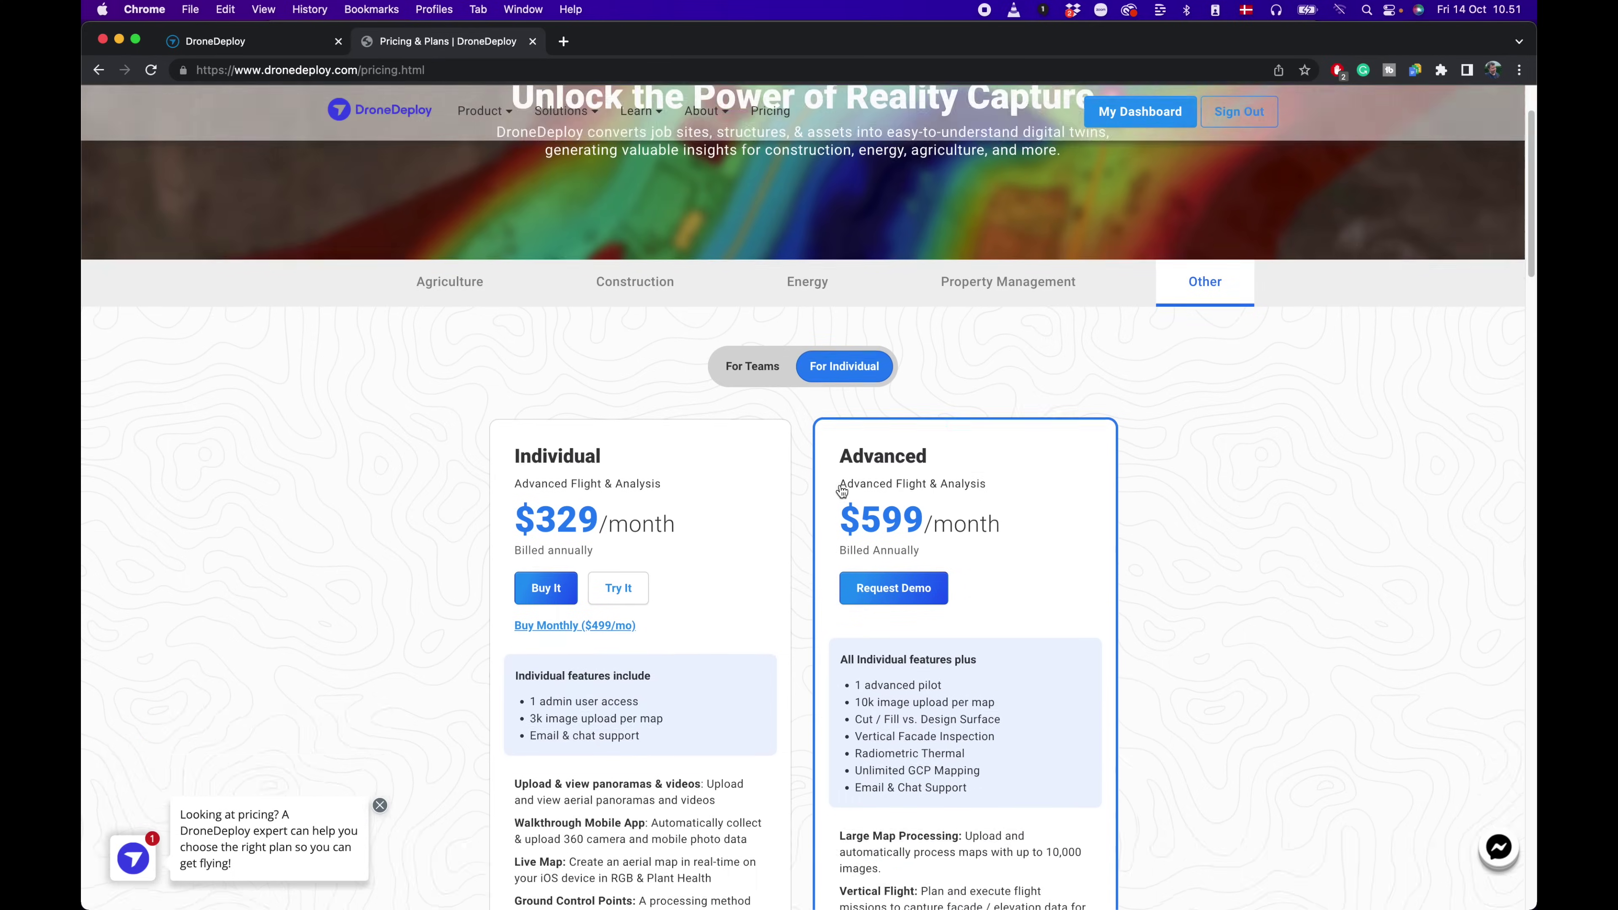
Scroll the pricing page to the Individual ($329/month) and Advanced ($599/month) plan cards.
scroll(842, 491, "down", 5)
scroll(841, 491, "up", 2)
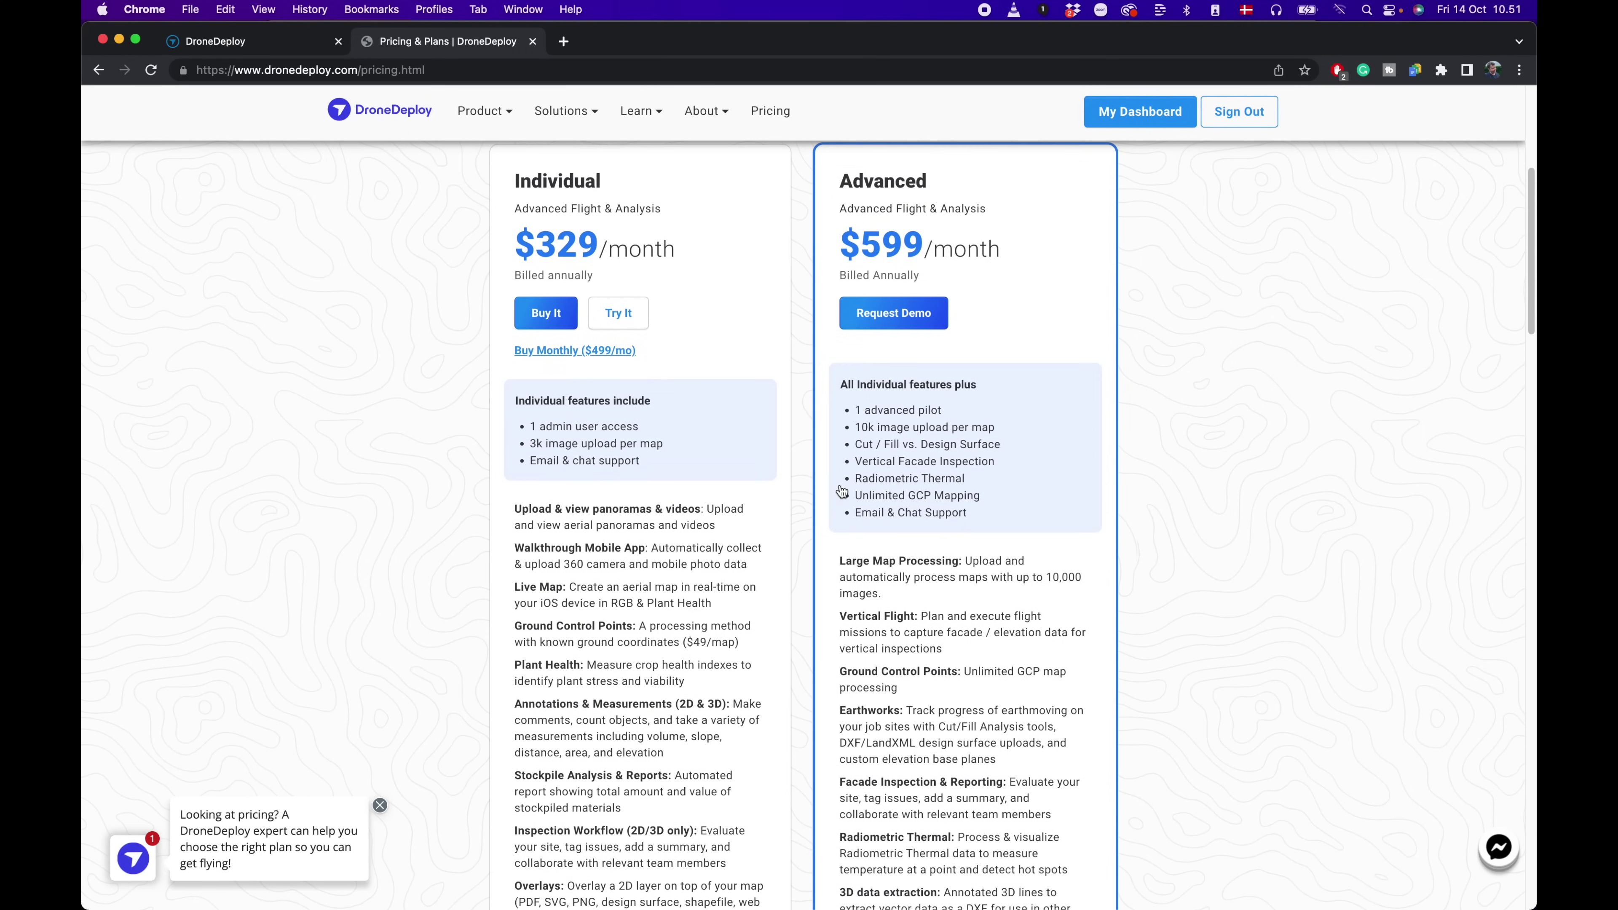
scroll(841, 491, "up", 1)
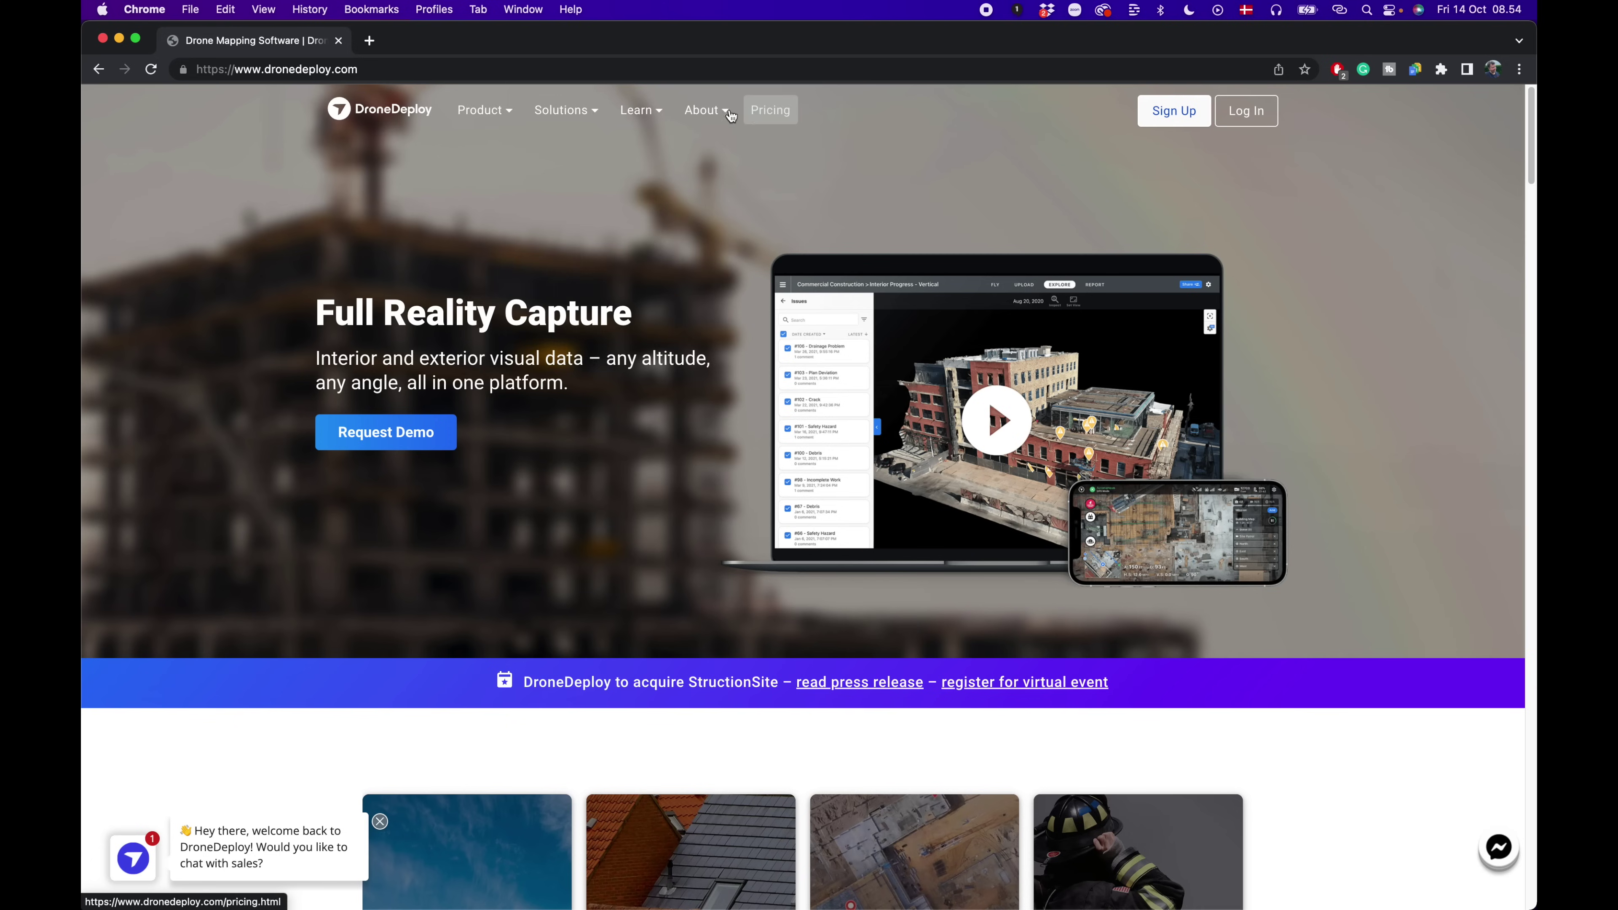
Open Product > Processing, then answer Education as industry and Just Me as drone program.
mouse_move(479, 109)
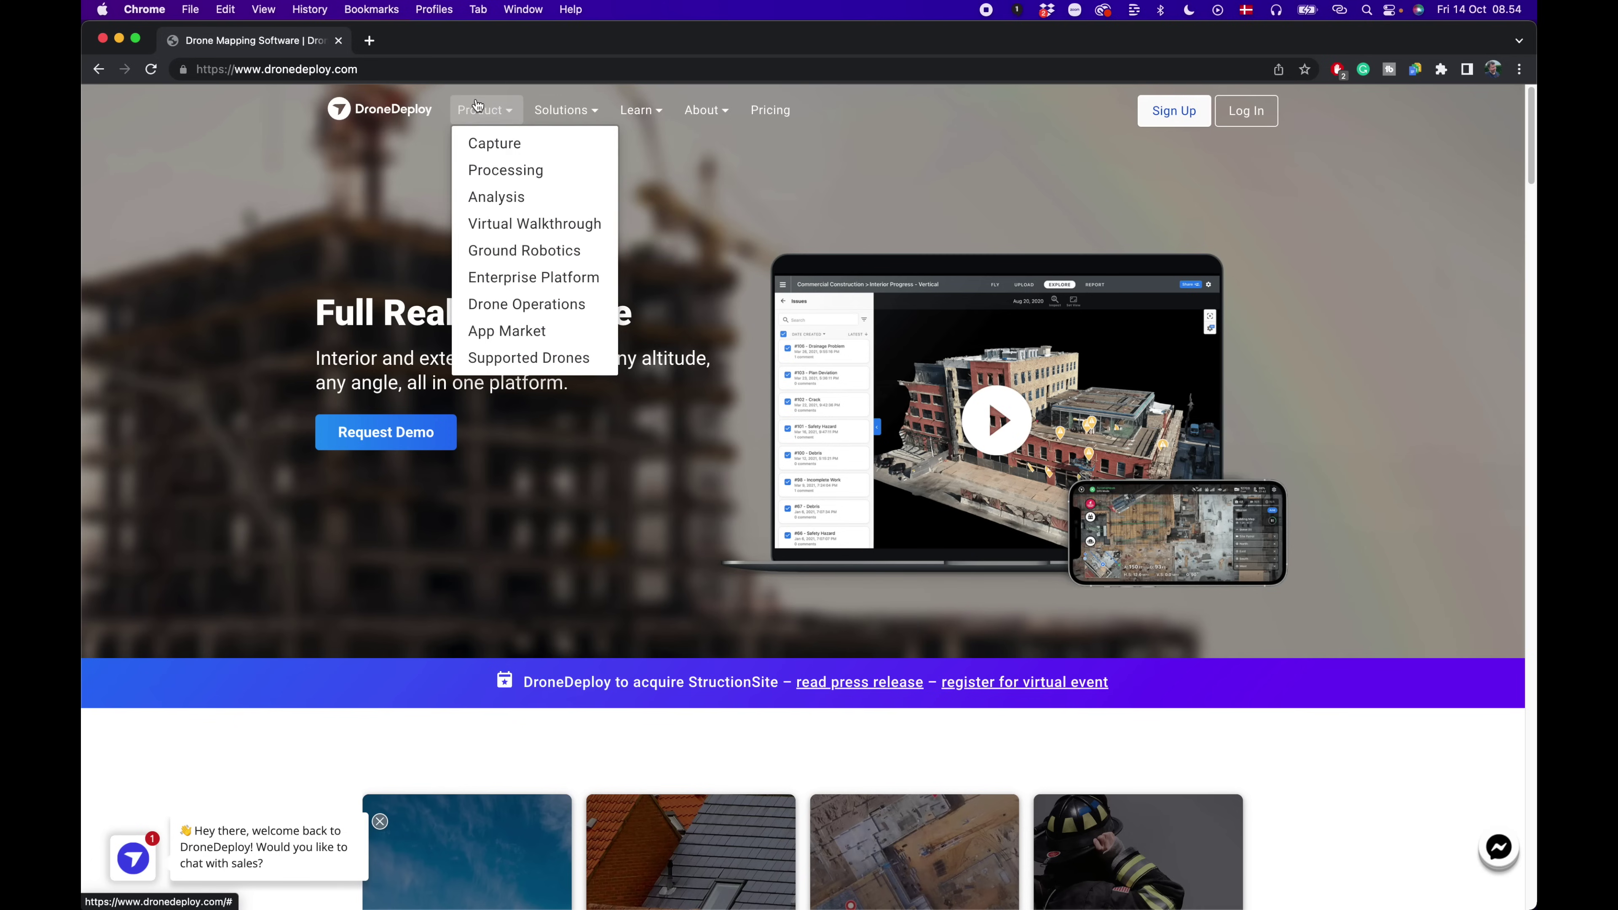
left_click(489, 171)
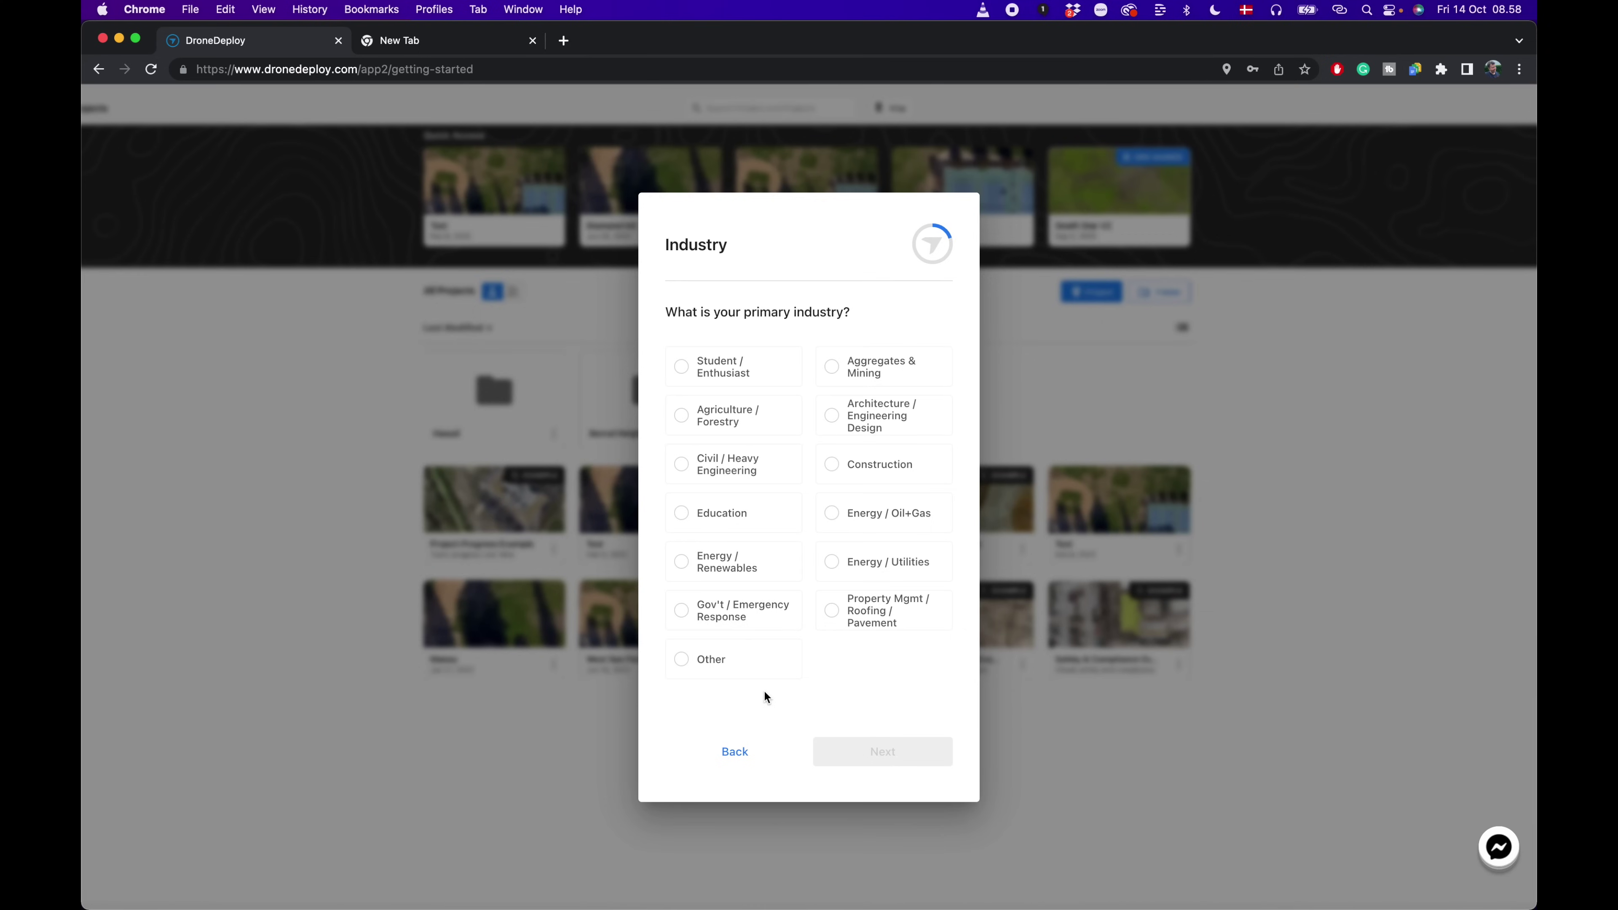
left_click(722, 513)
left_click(828, 741)
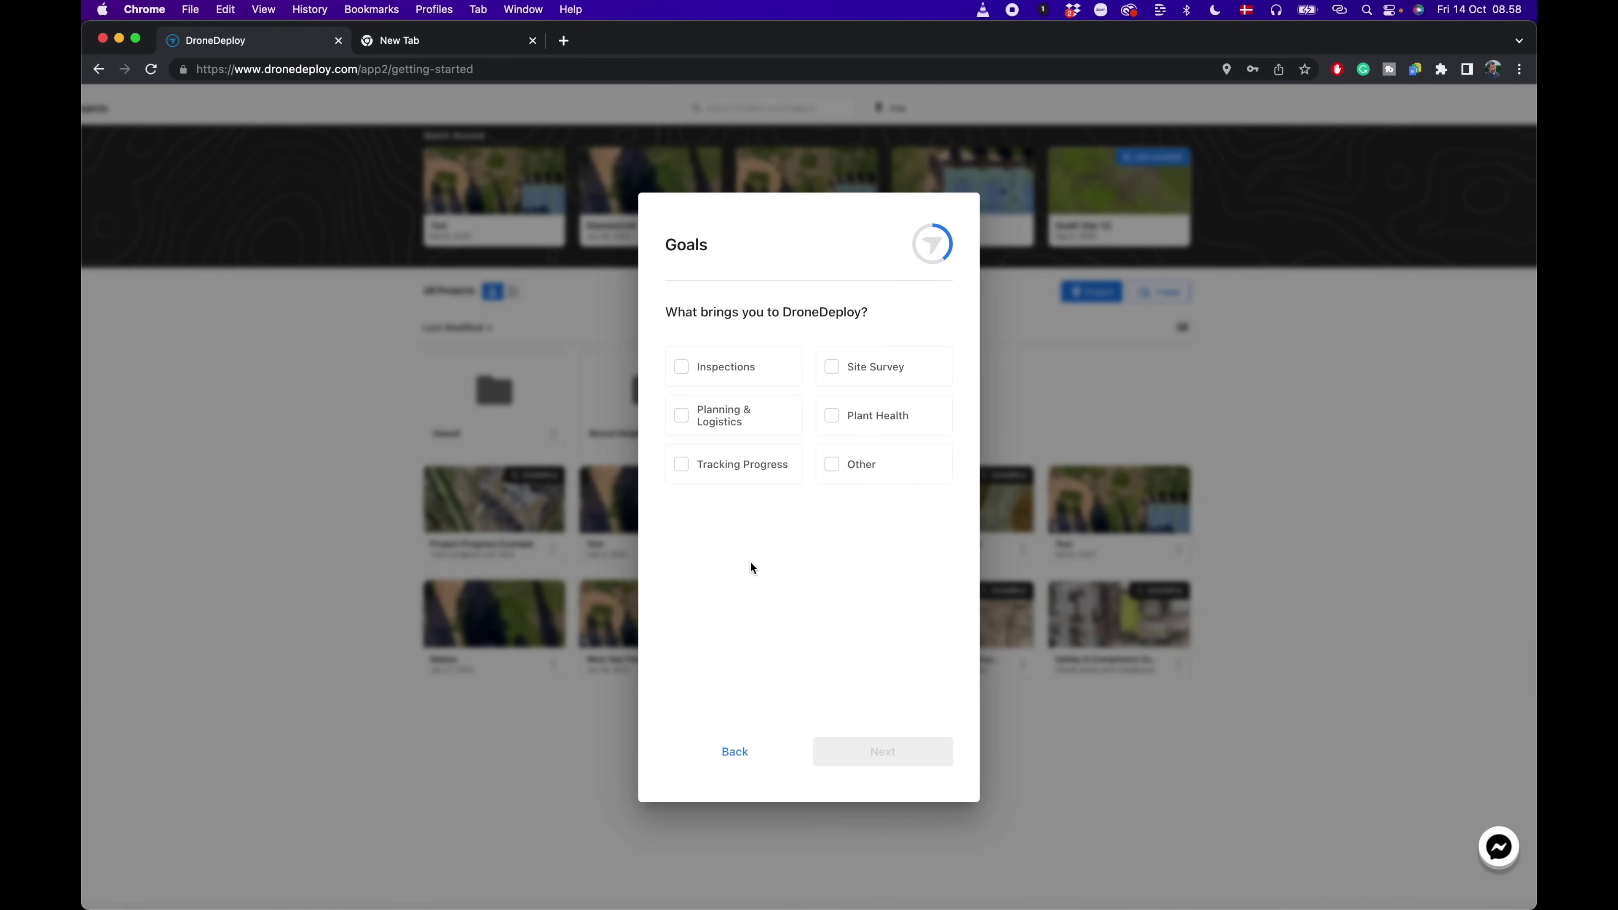
left_click(875, 752)
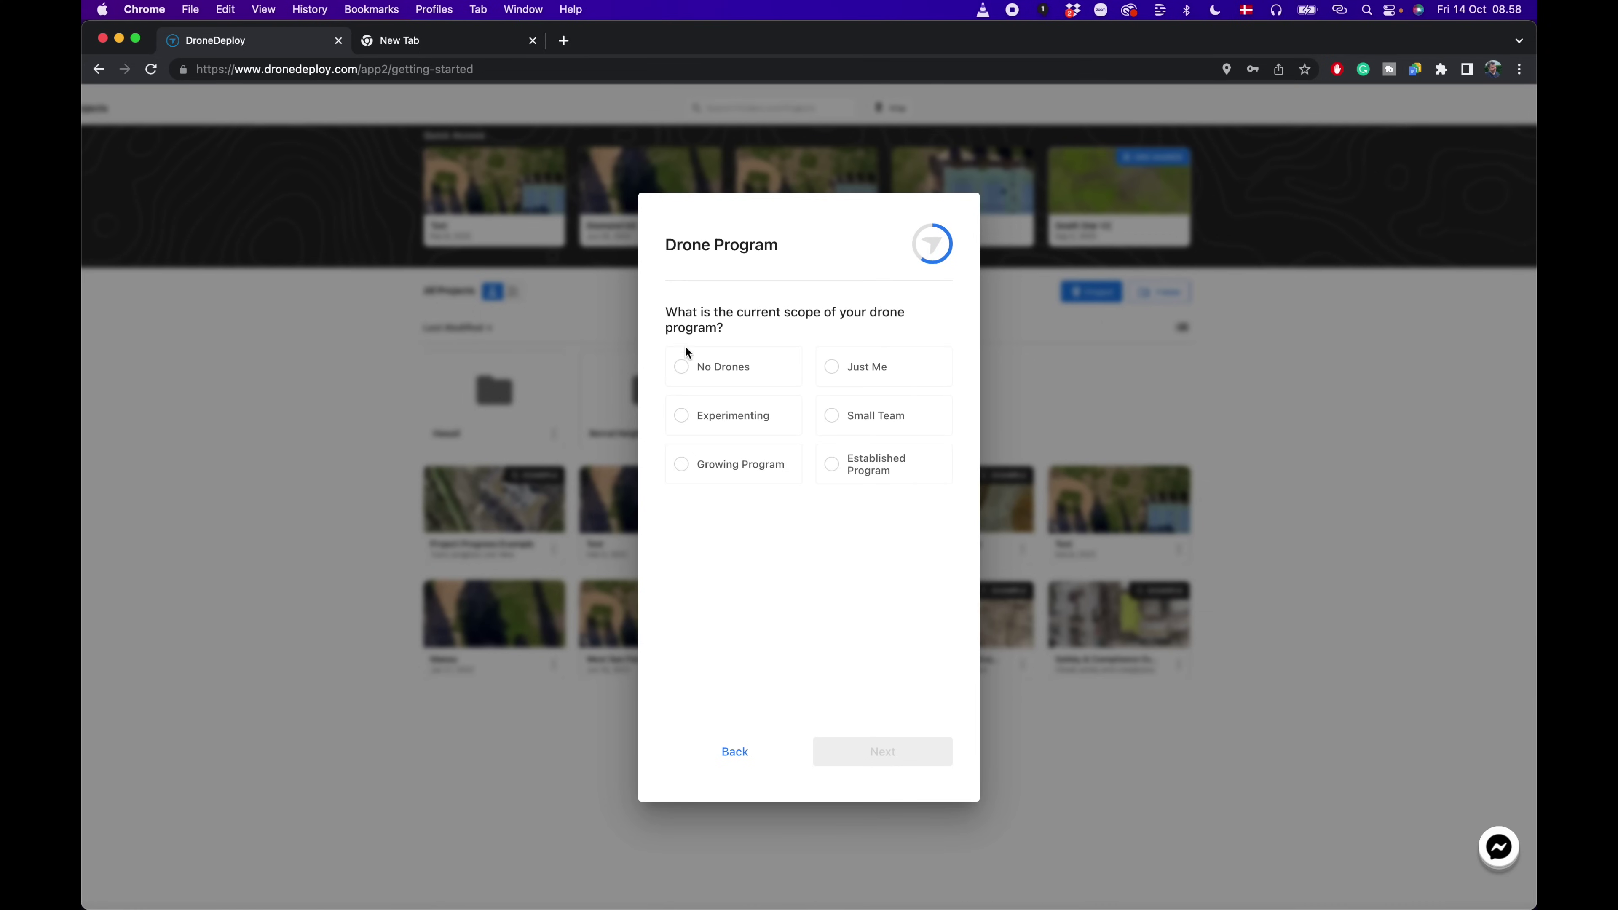
left_click(833, 367)
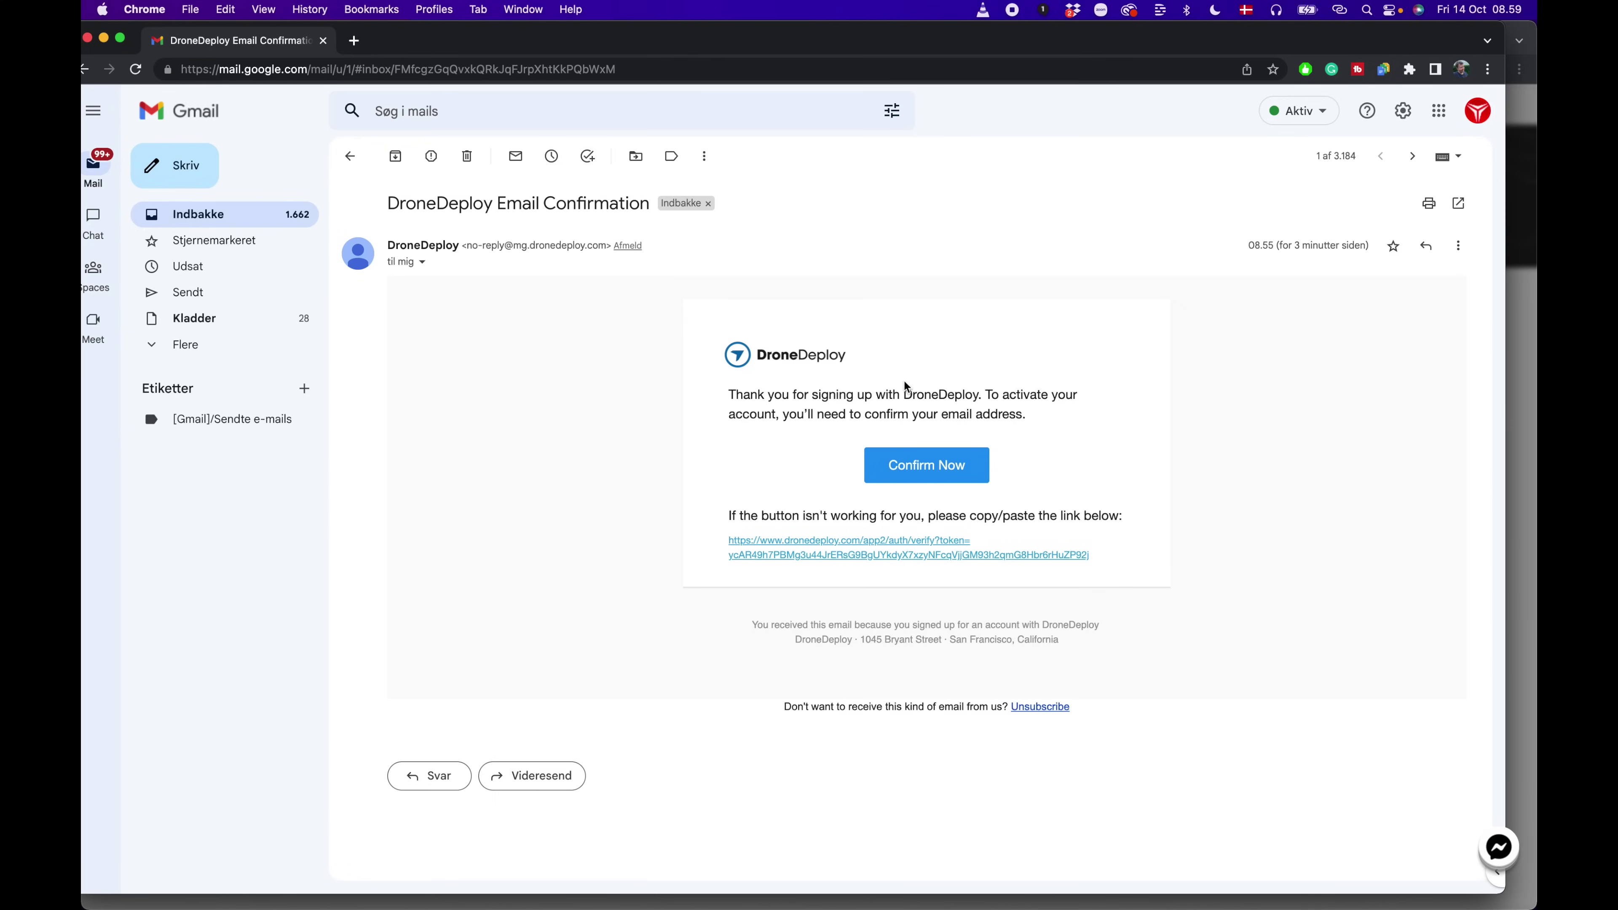
Confirm the new account's email address with Confirm Now in the DroneDeploy message.
left_click(911, 482)
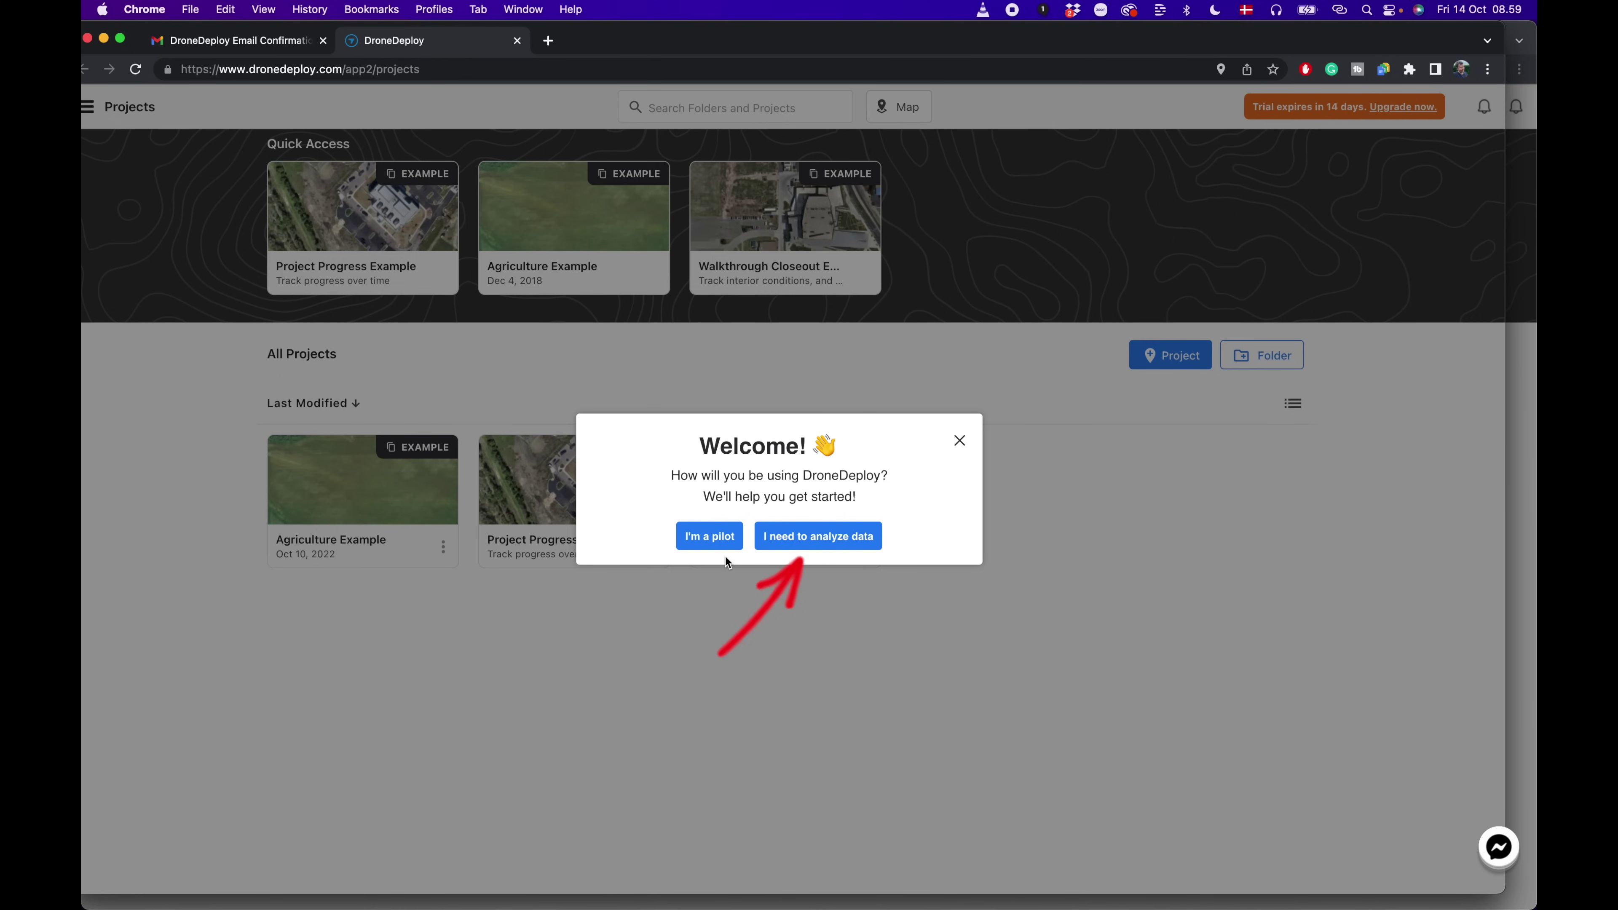
Choose 'I need to analyze data', dismiss the example-maps intro, and start a new project.
left_click(793, 540)
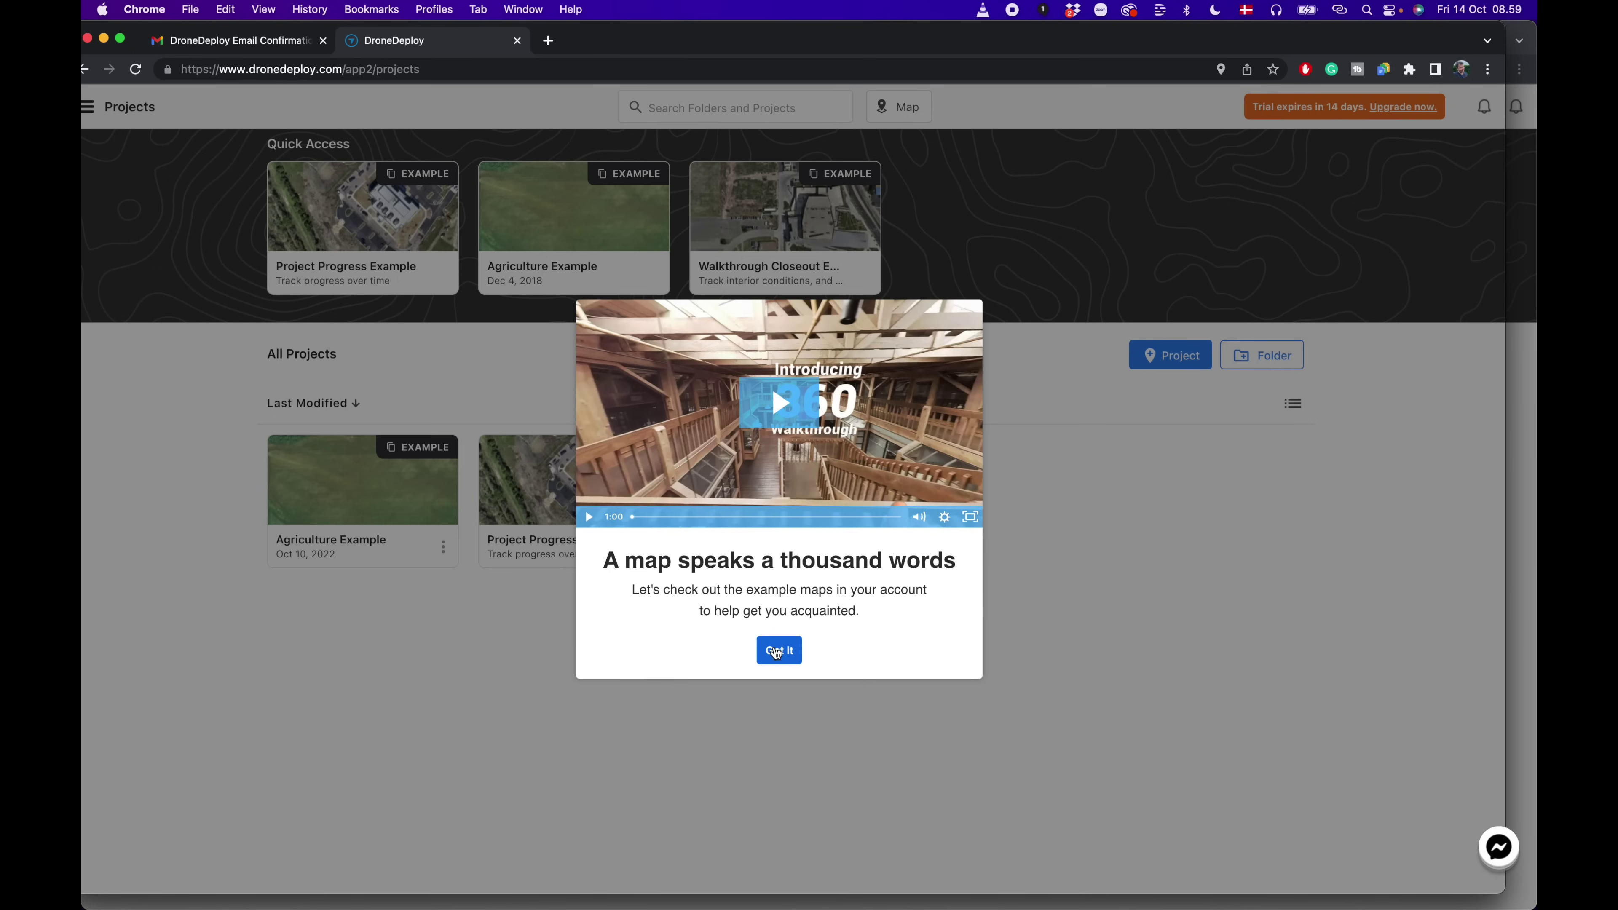
left_click(778, 651)
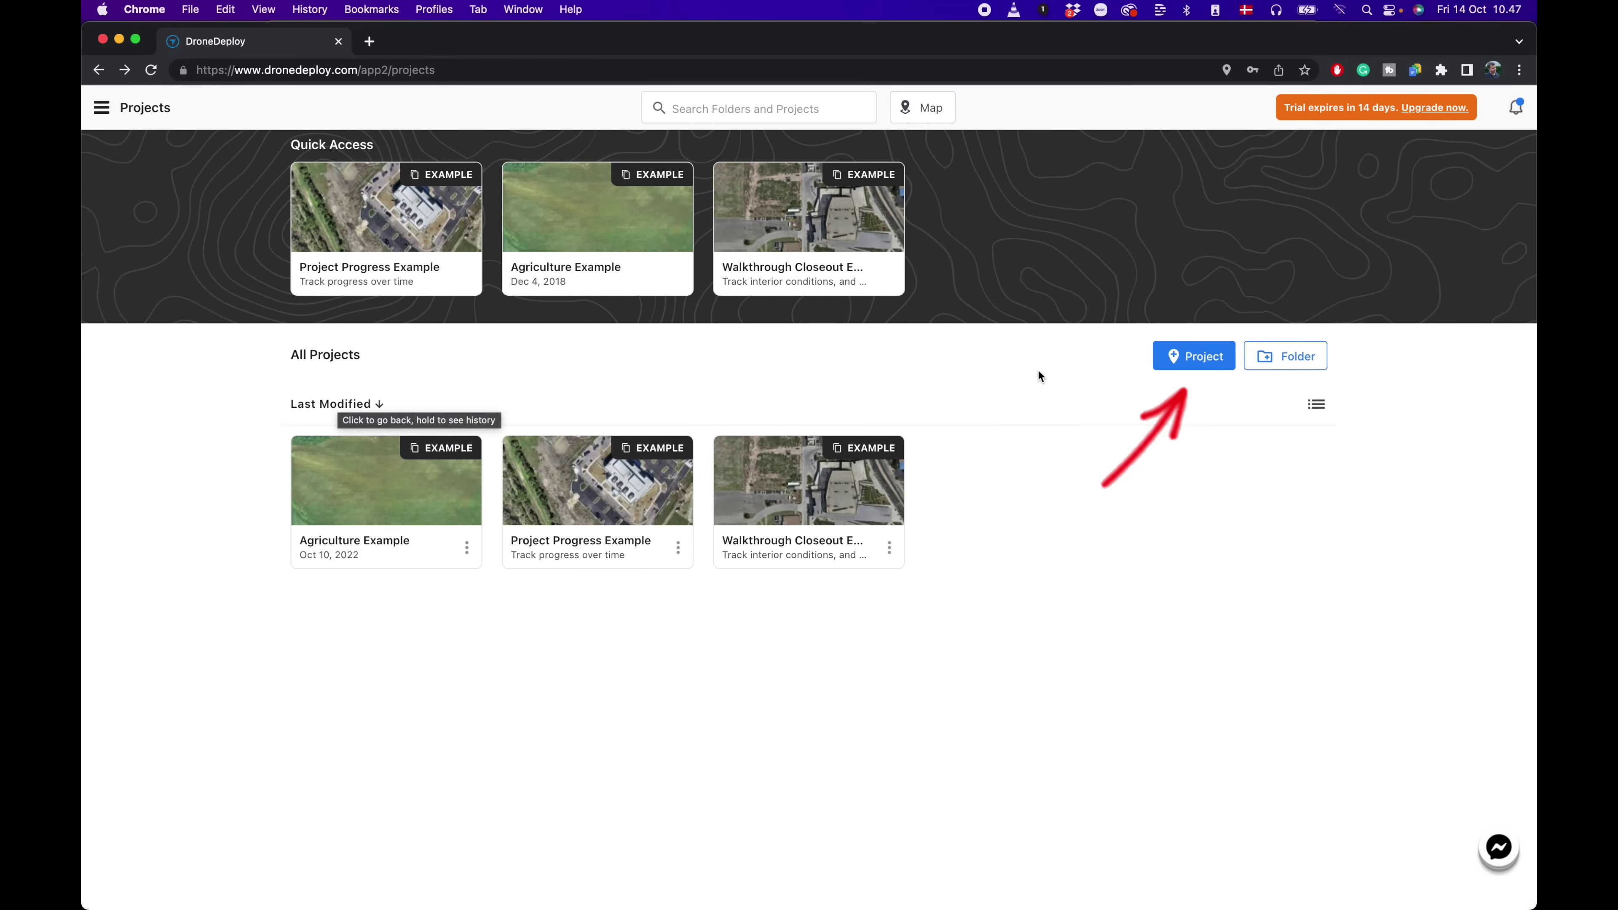
left_click(1165, 358)
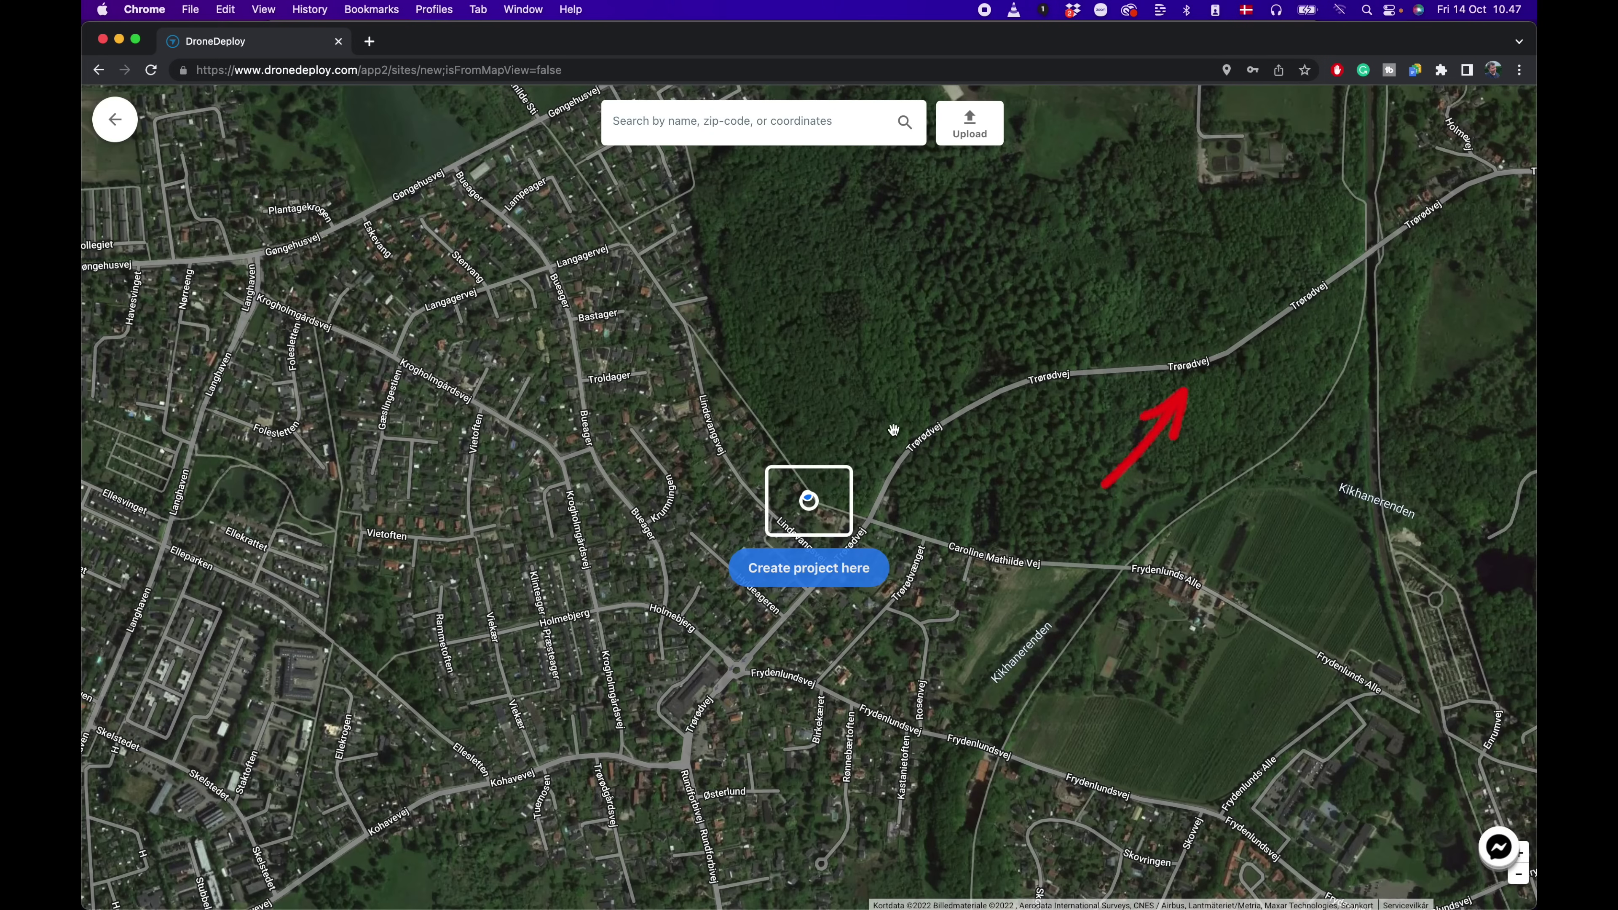
Search 'oreby' and centre the map on Oreby Gl. Kro harbour.
left_click(762, 134)
type("oreby")
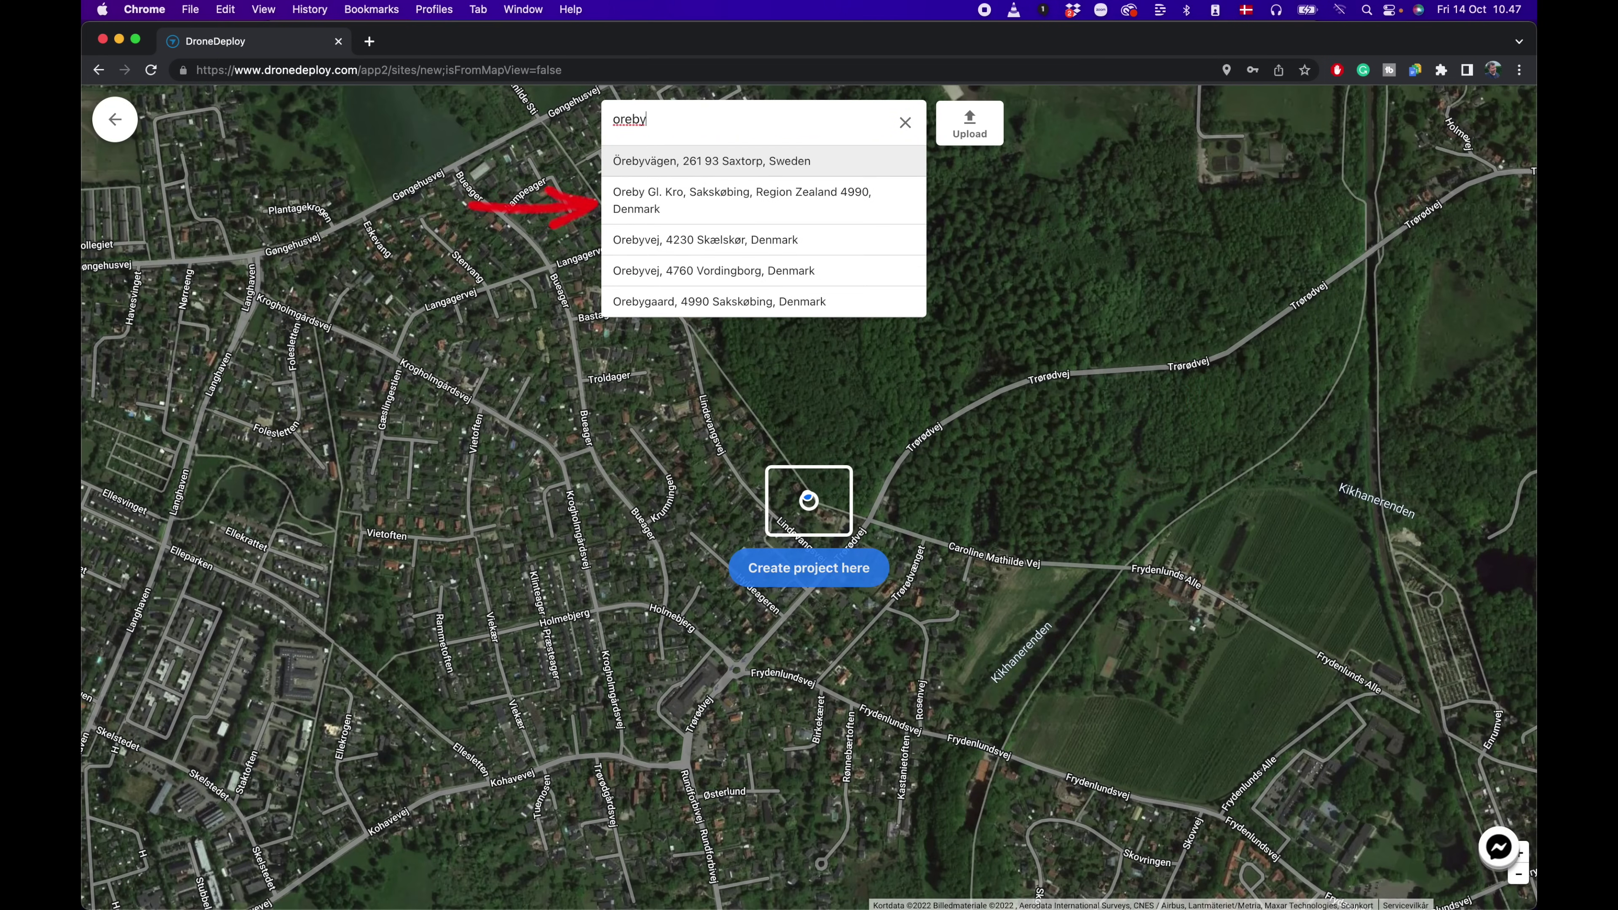
left_click(717, 199)
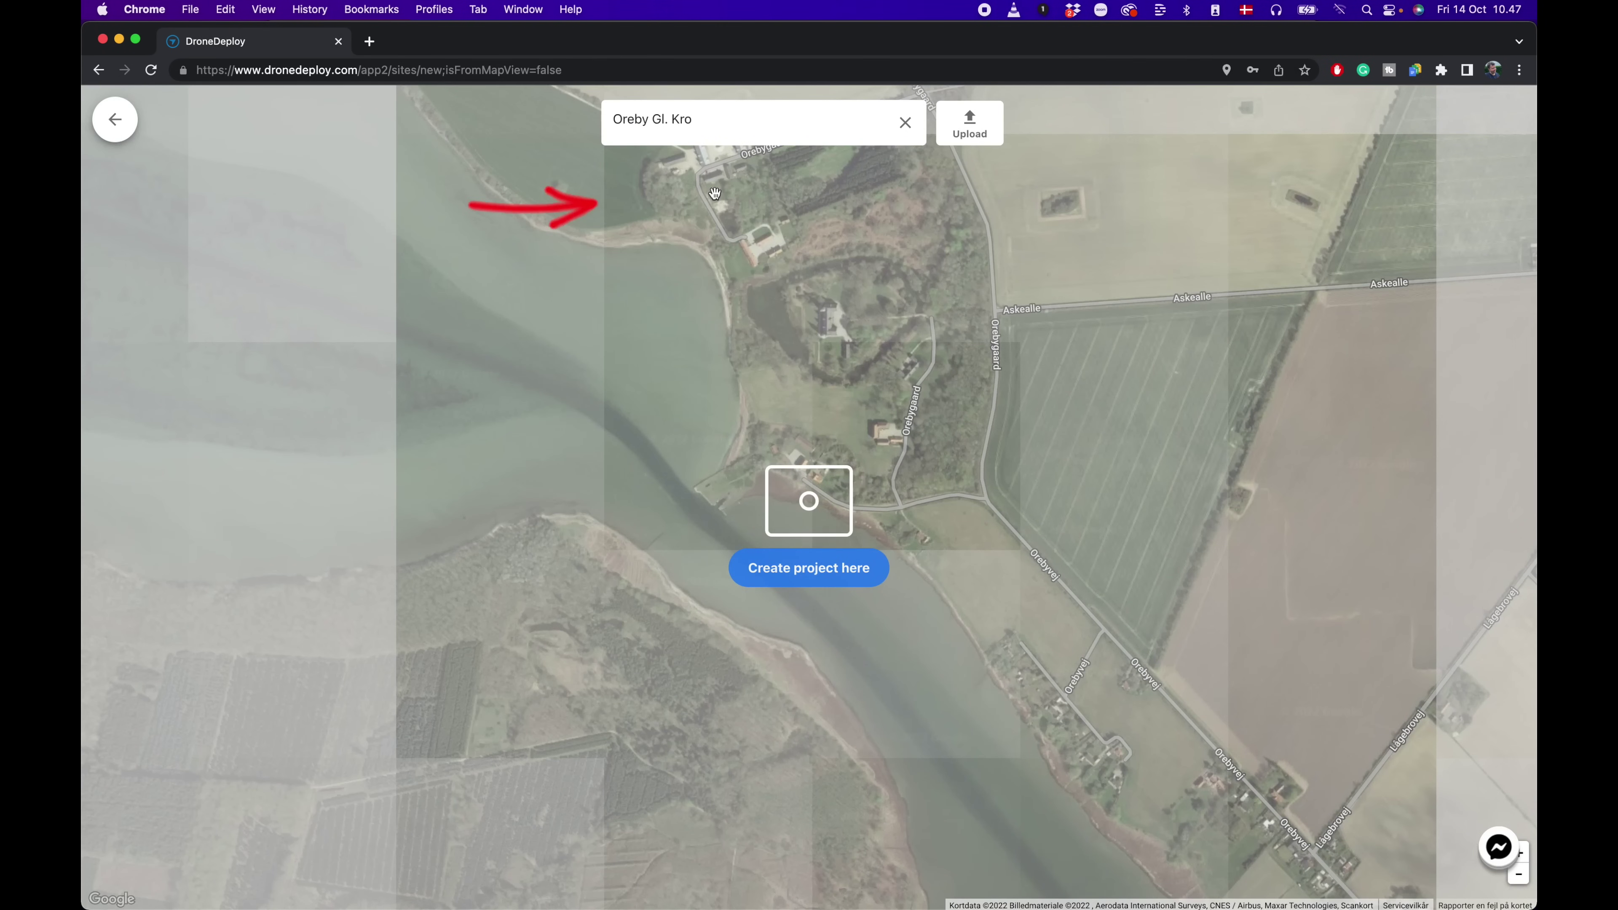
scroll(776, 451, "up", 5)
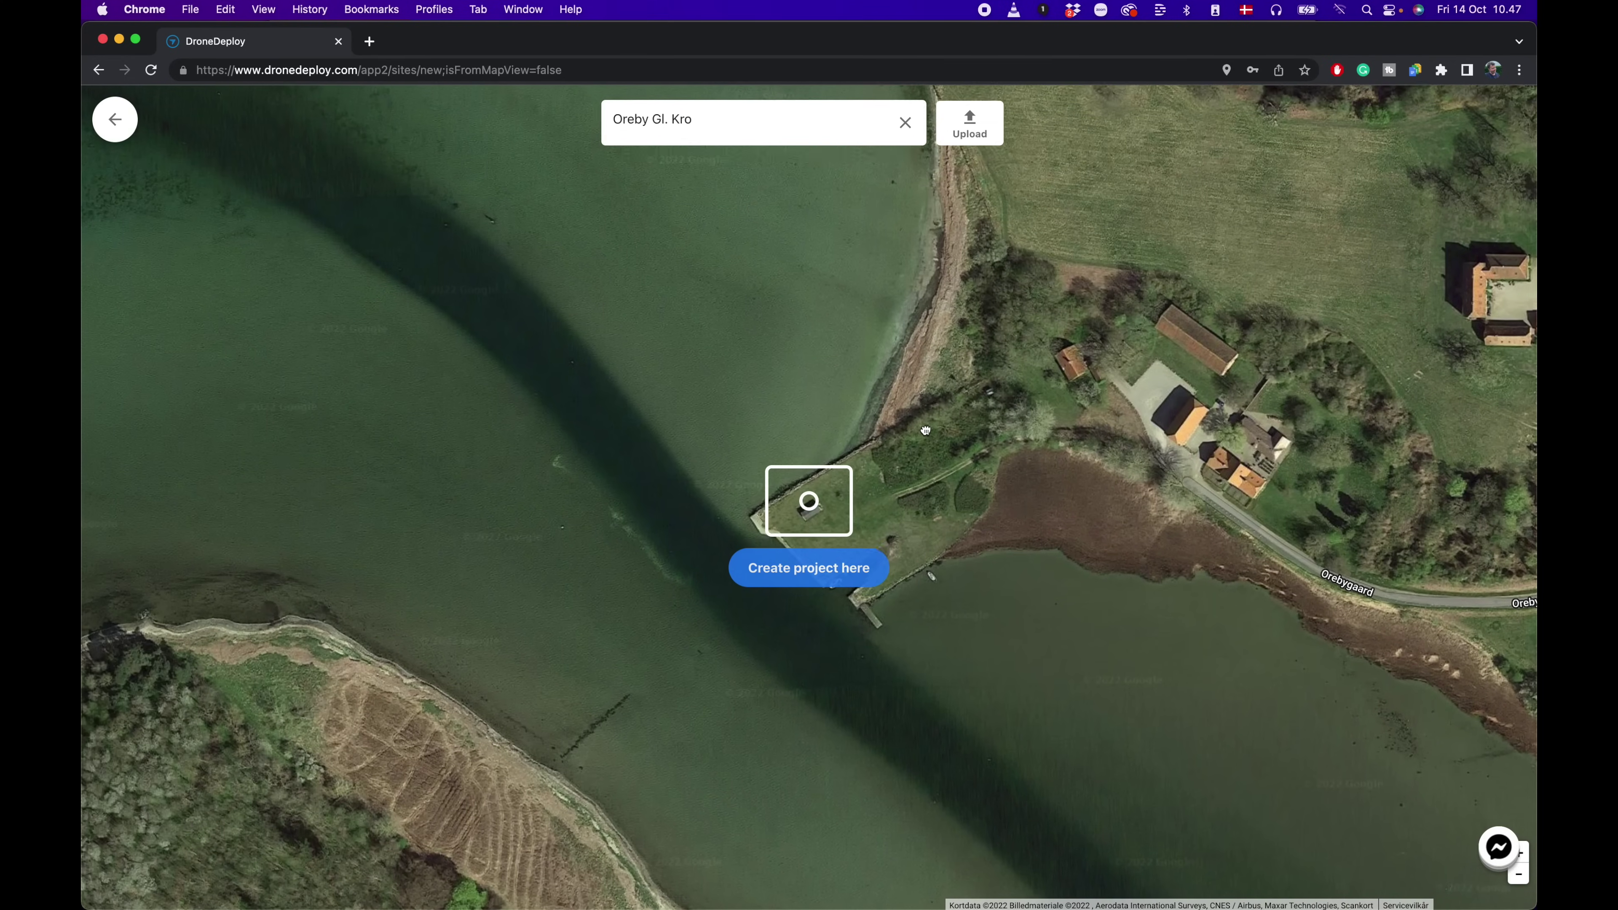
left_click_drag(926, 431, 927, 426)
Create the project at this location and start retyping its name as 'Har'.
left_click(828, 578)
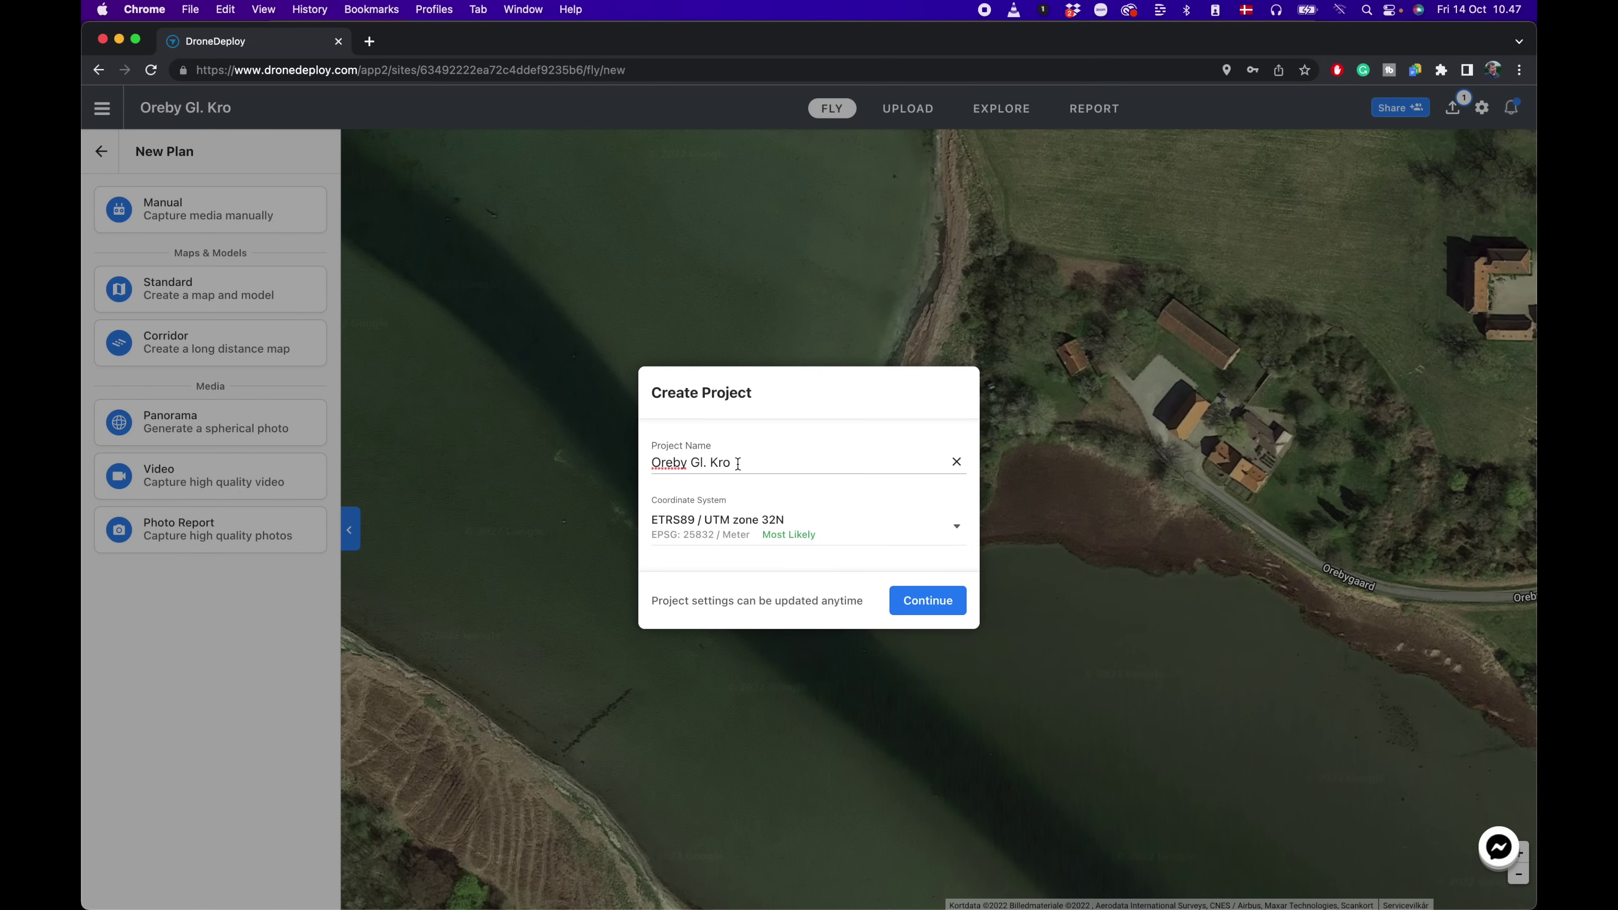
key("BackSpace")
type("Harbour")
Create the Oreby Harbour project and select all 104 DJI JPG photos for a new upload.
left_click(928, 601)
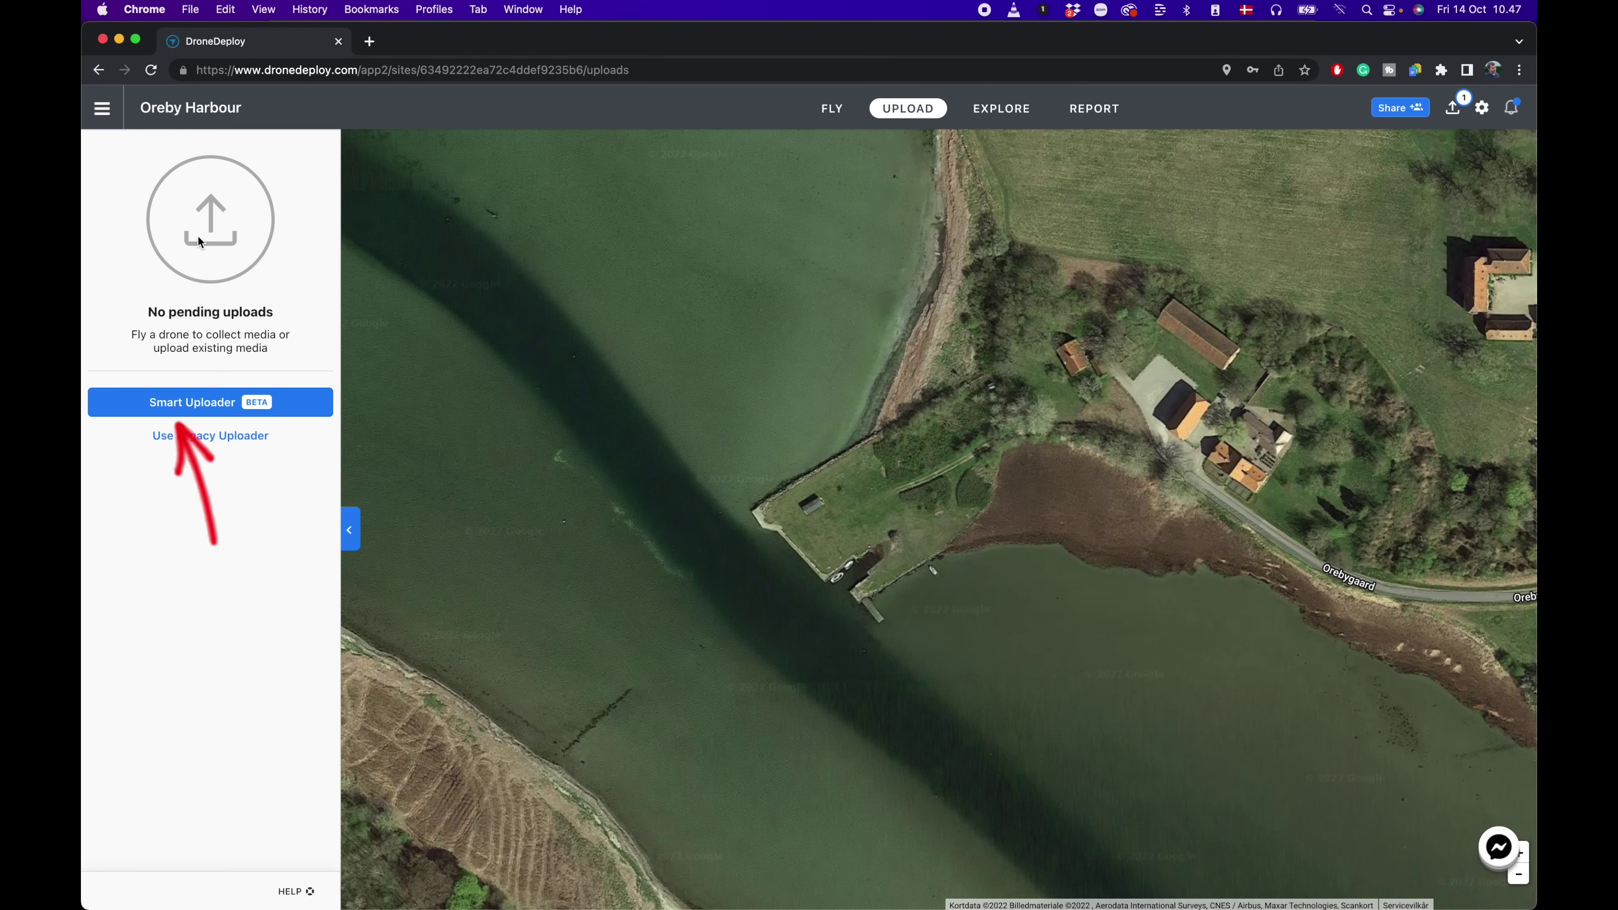
left_click(198, 403)
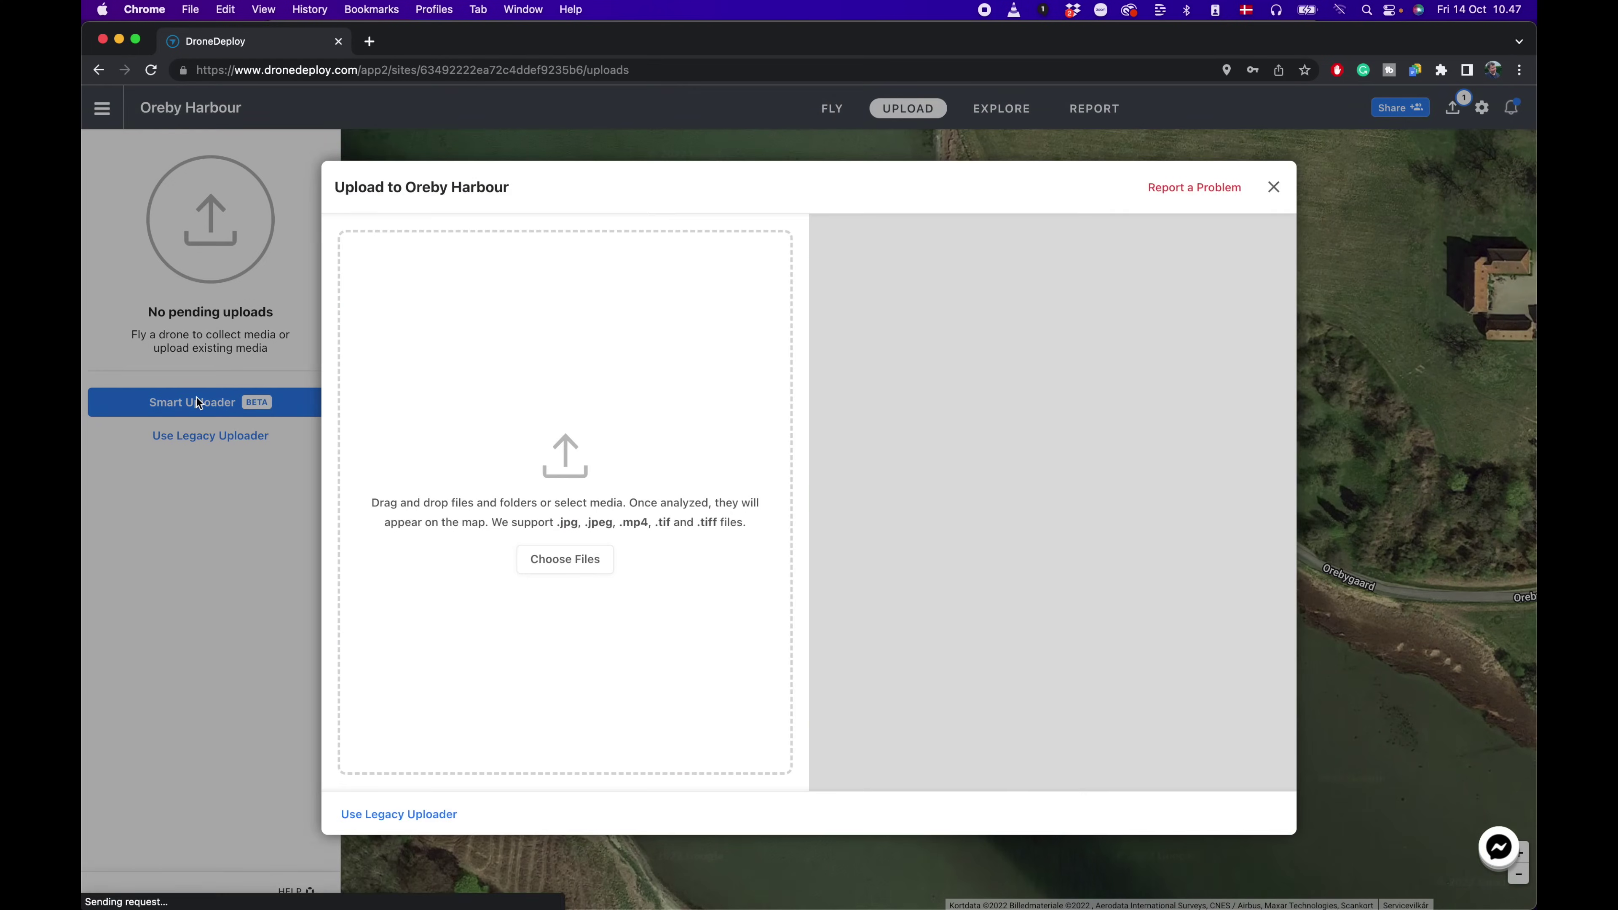
left_click(561, 567)
key("super+a")
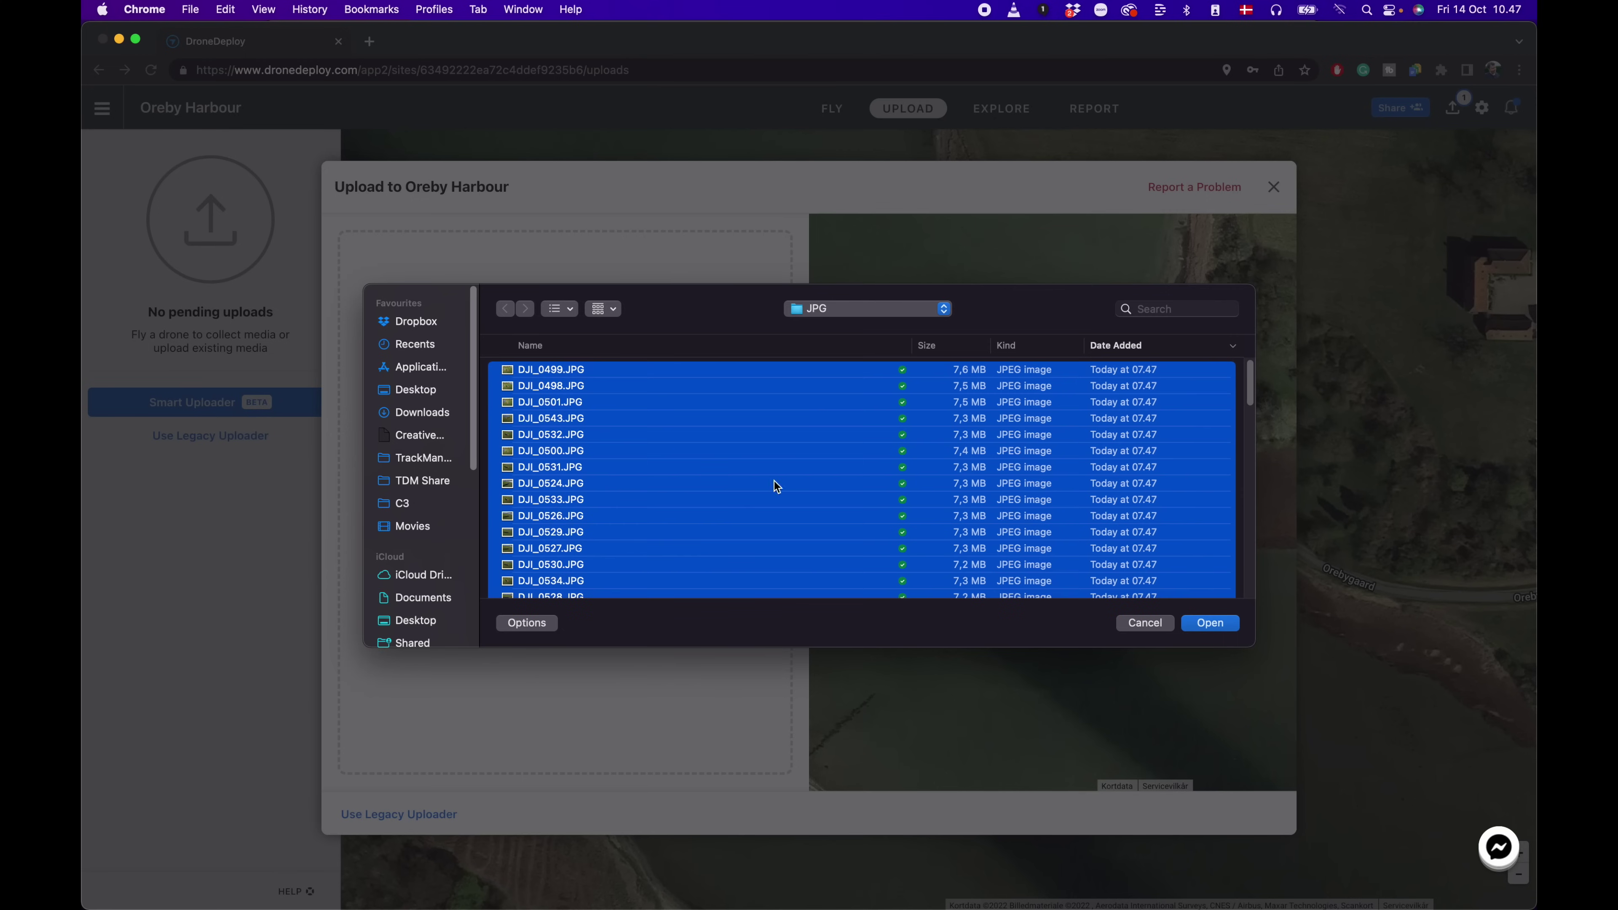
left_click(1210, 623)
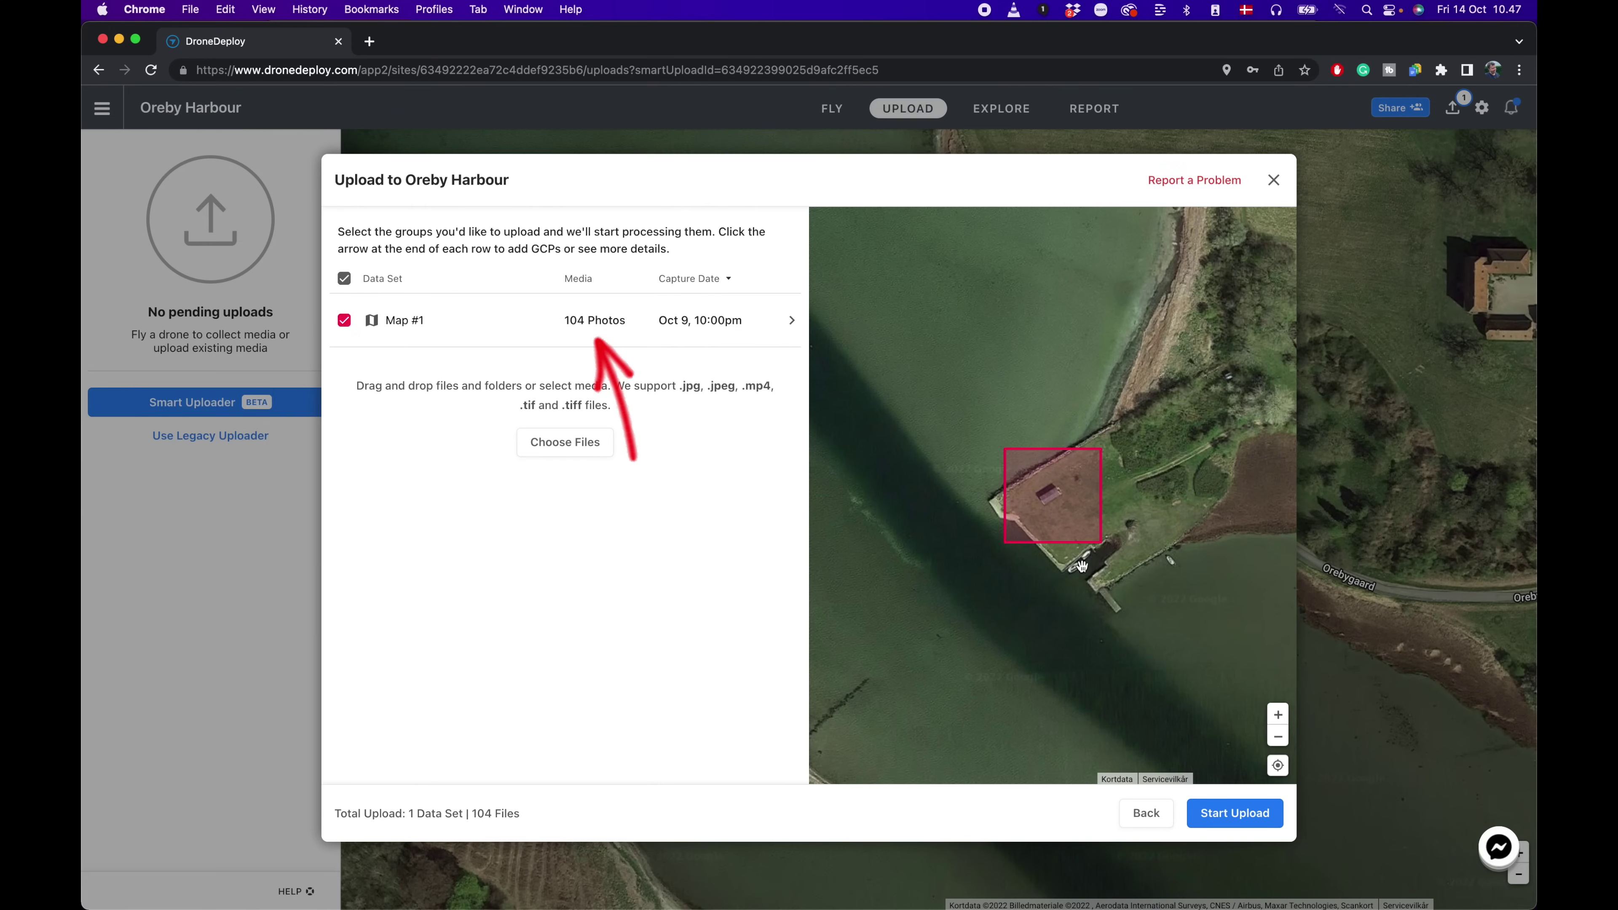
Centre the photo footprint on the map and start uploading the 104-photo Map #1.
scroll(1081, 566, "up", 3)
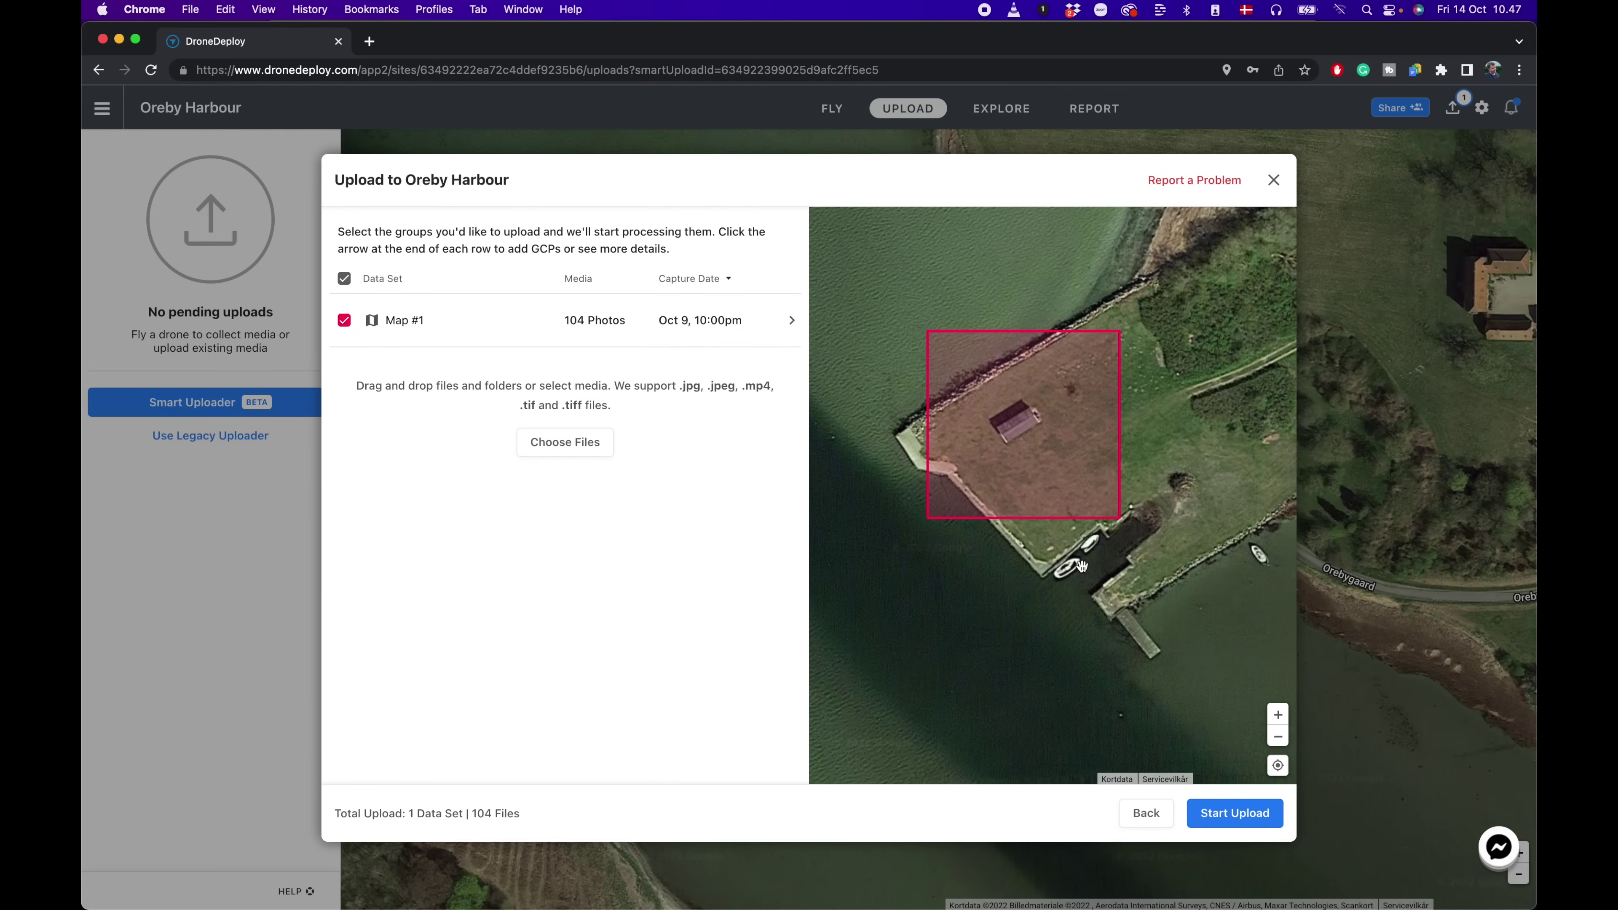
left_click_drag(1086, 439, 1123, 498)
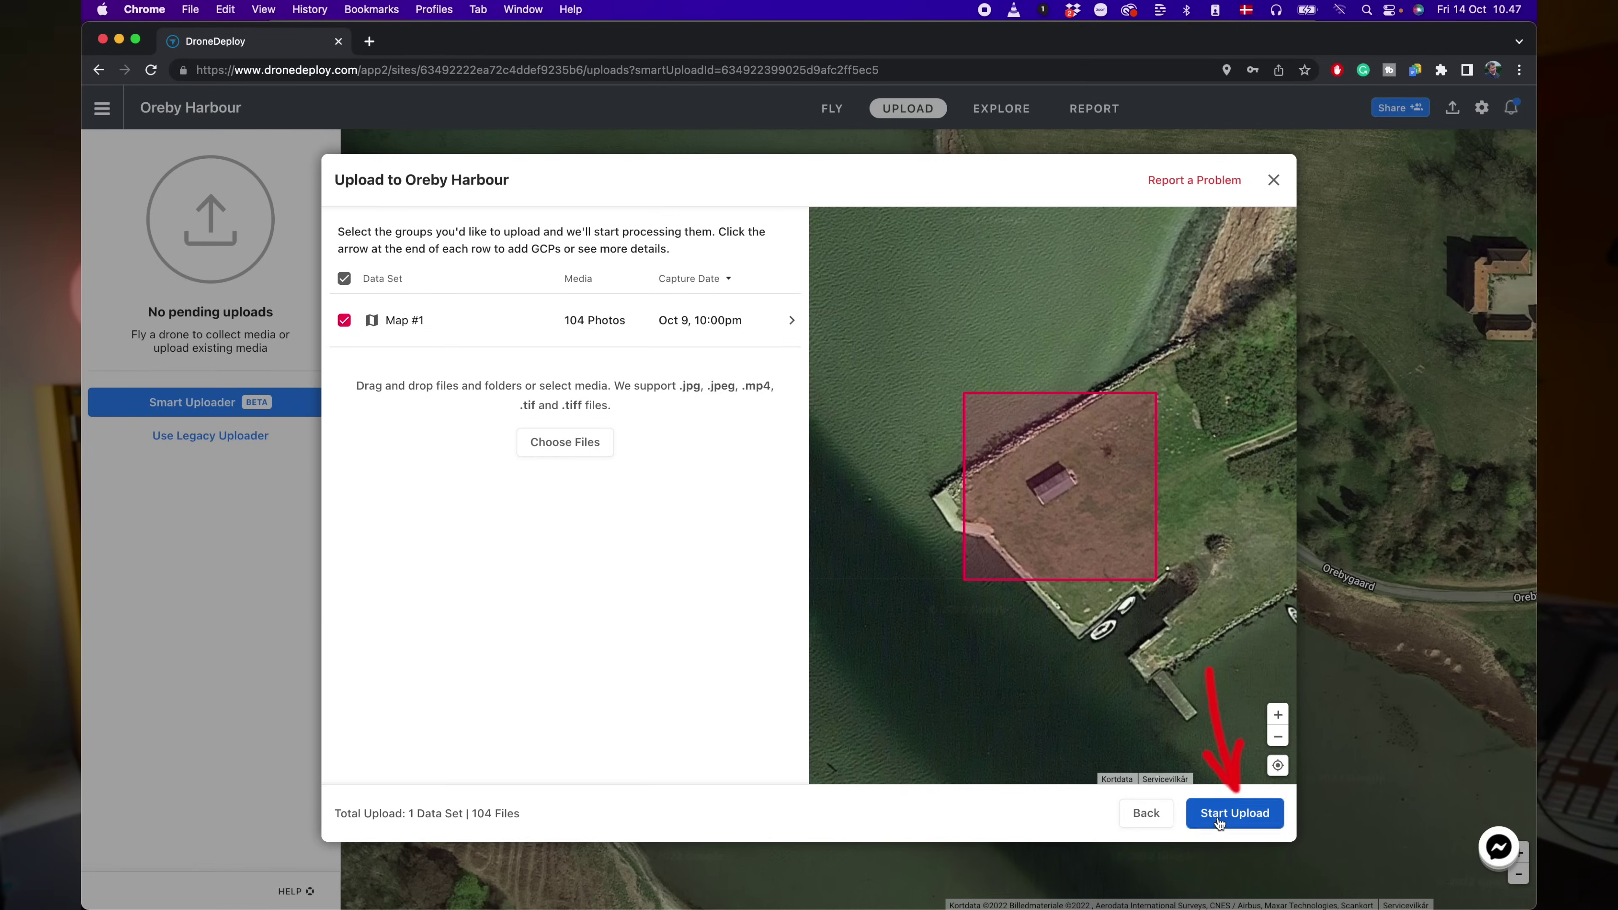
left_click(1219, 816)
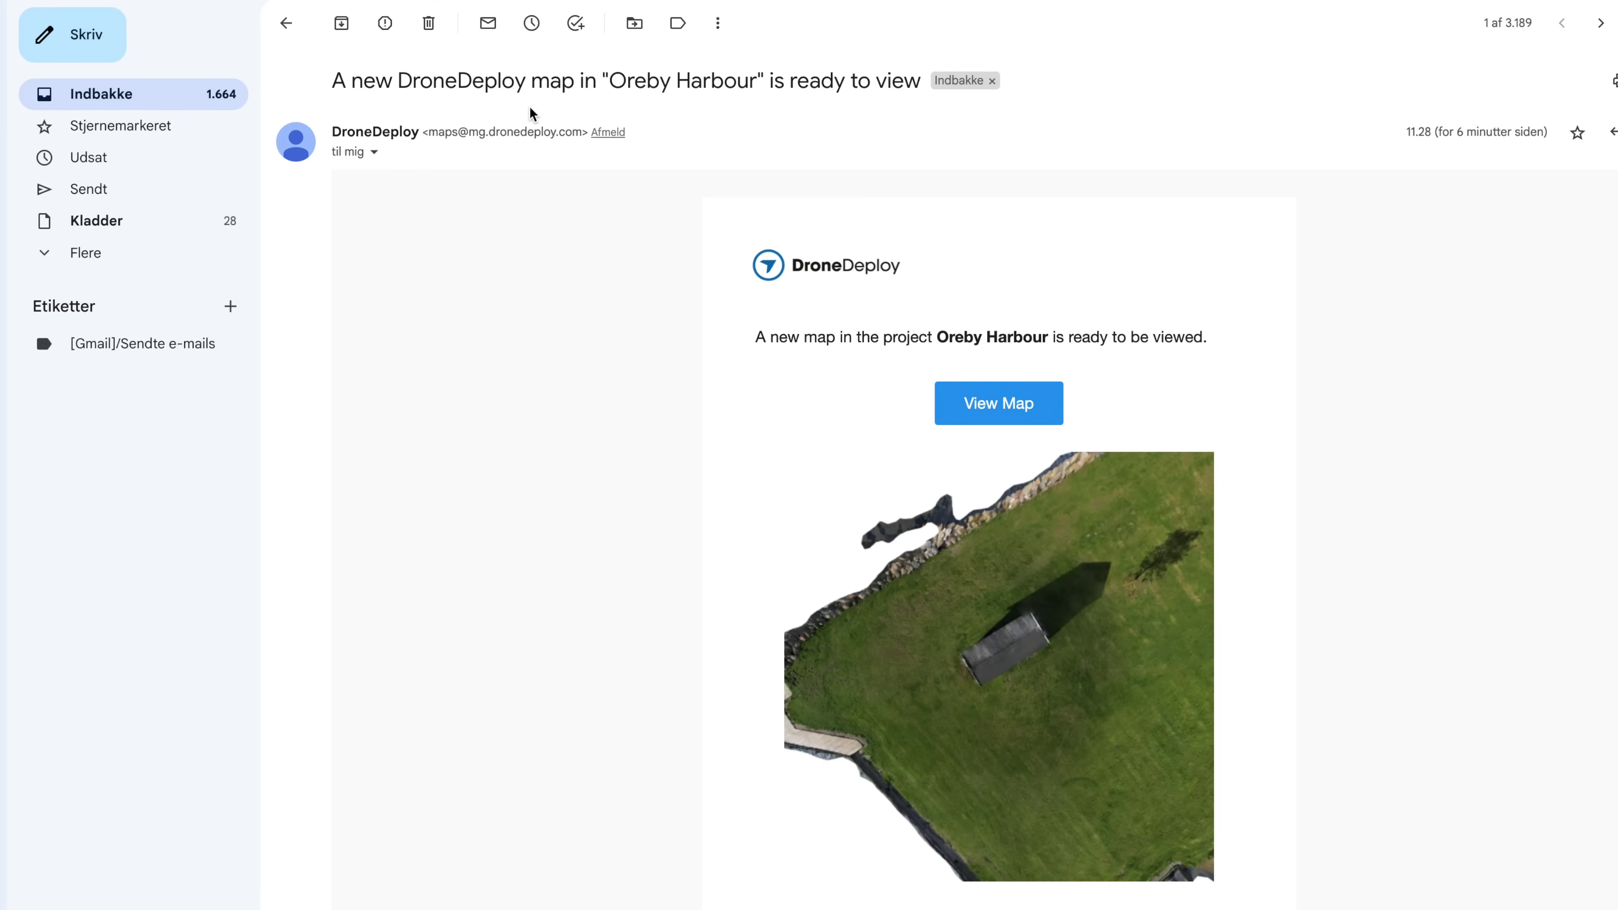
Scroll the DroneDeploy notification email and follow its View Map link to the Oreby Harbour map.
scroll(1092, 692, "down", 8)
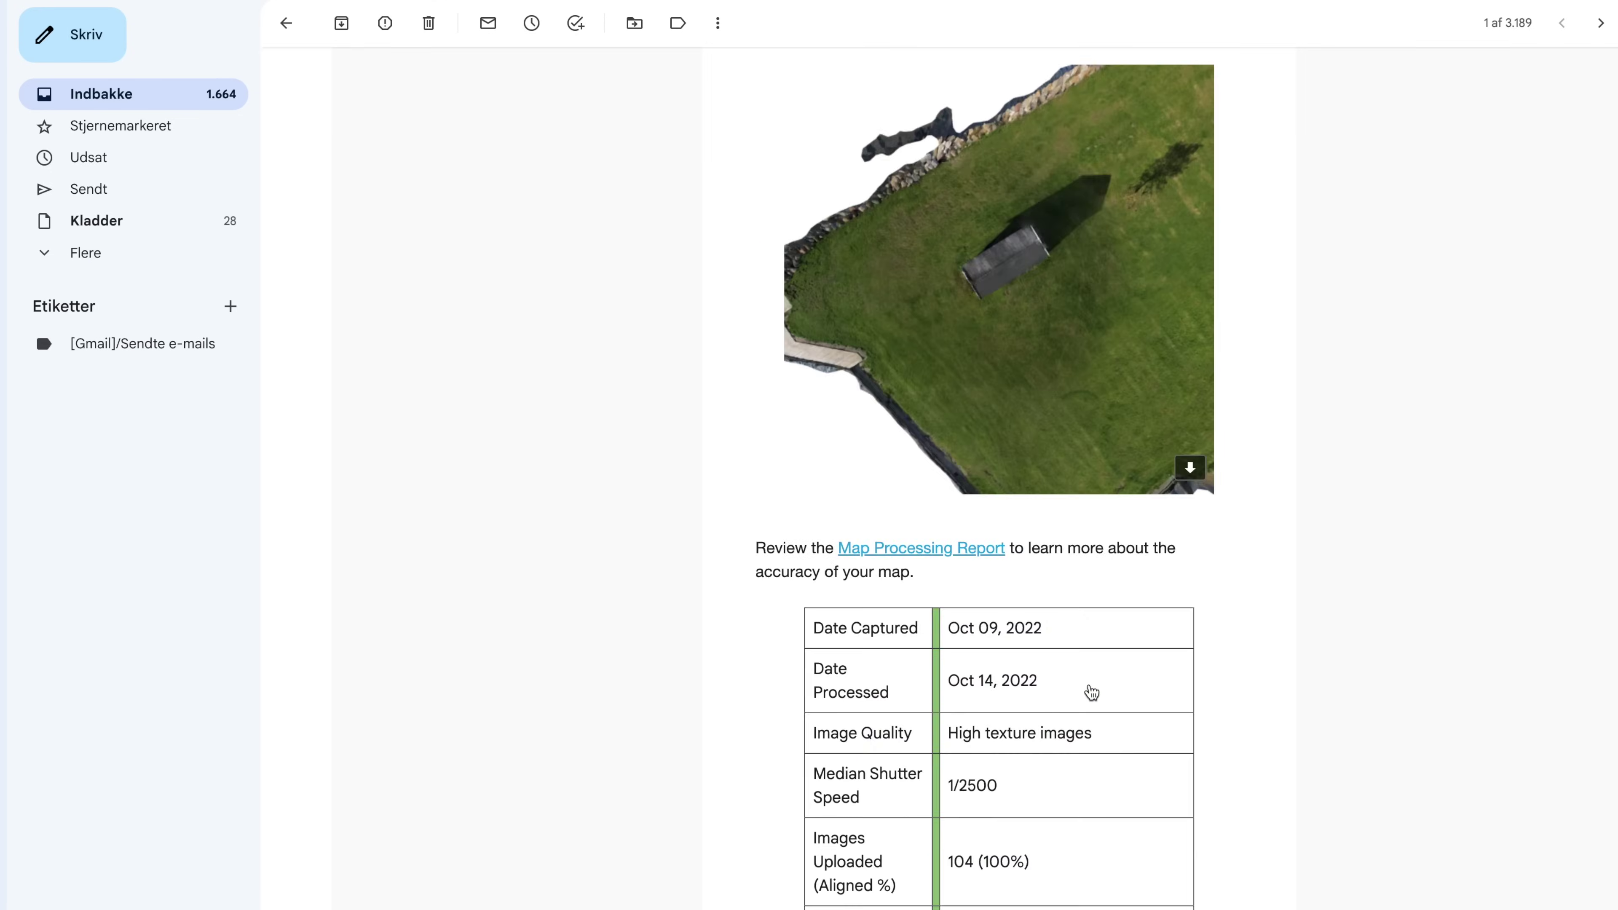
scroll(1091, 691, "down", 3)
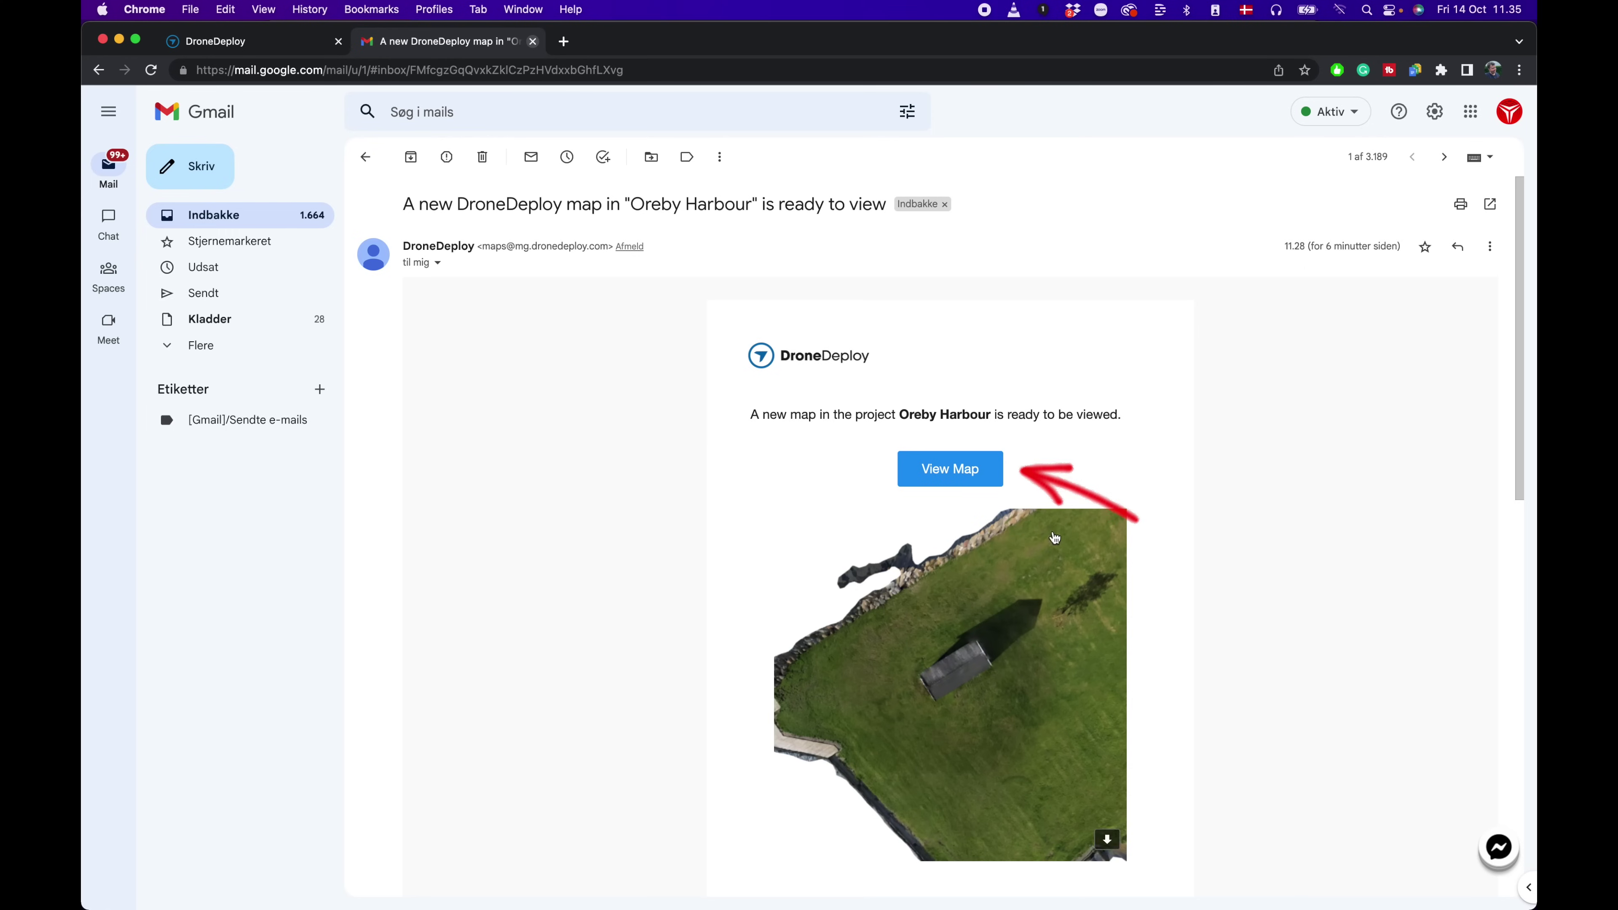
left_click(928, 469)
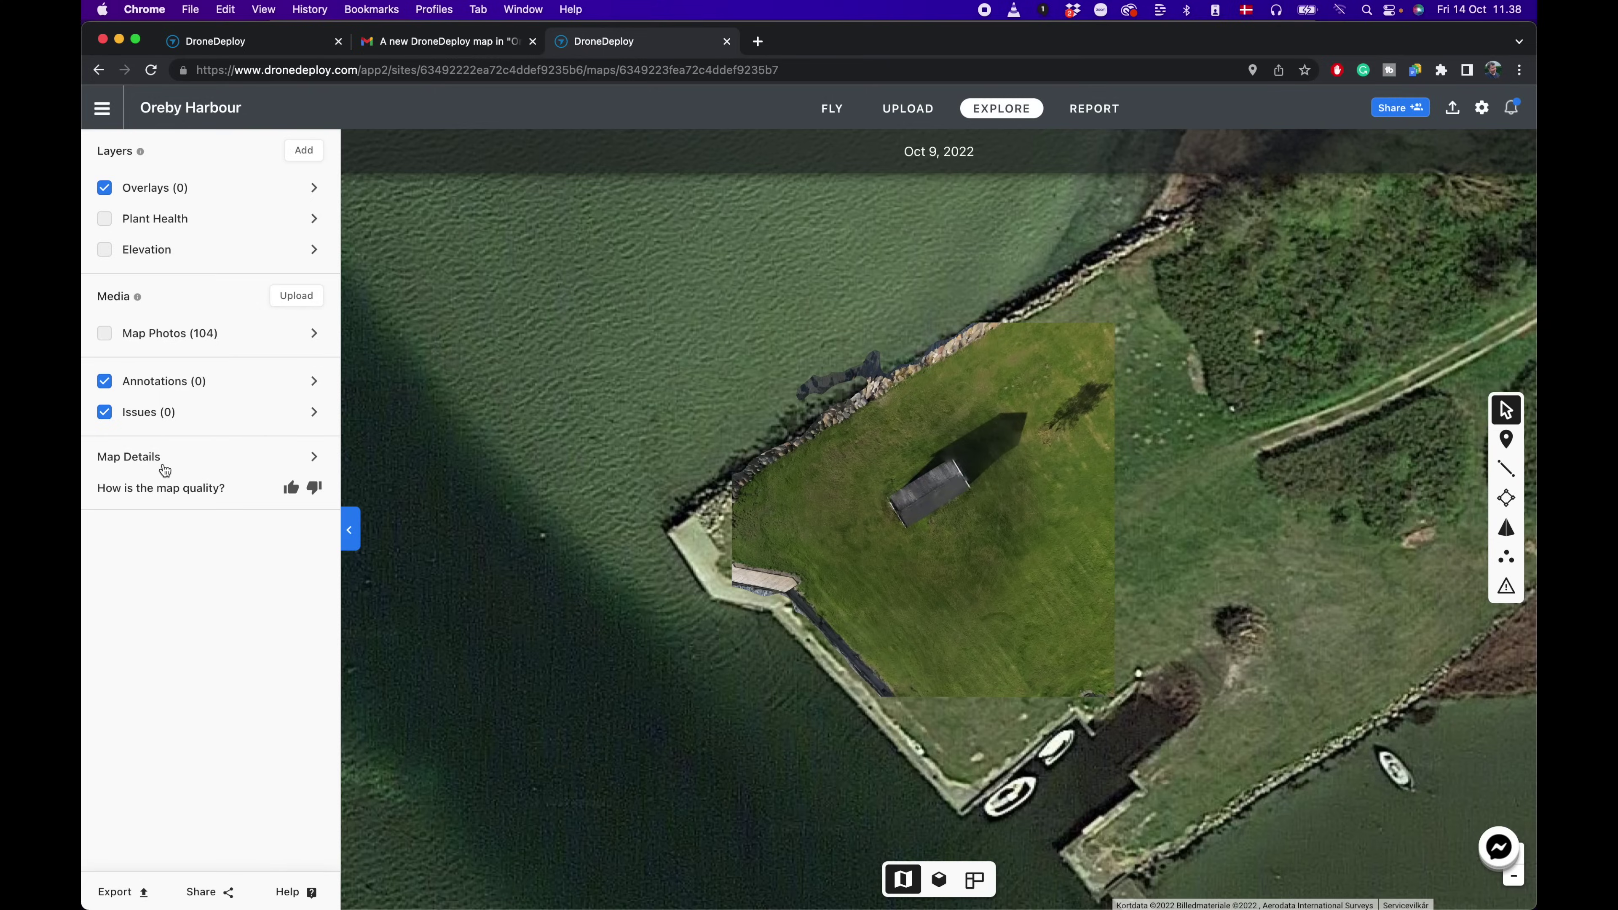
left_click(164, 466)
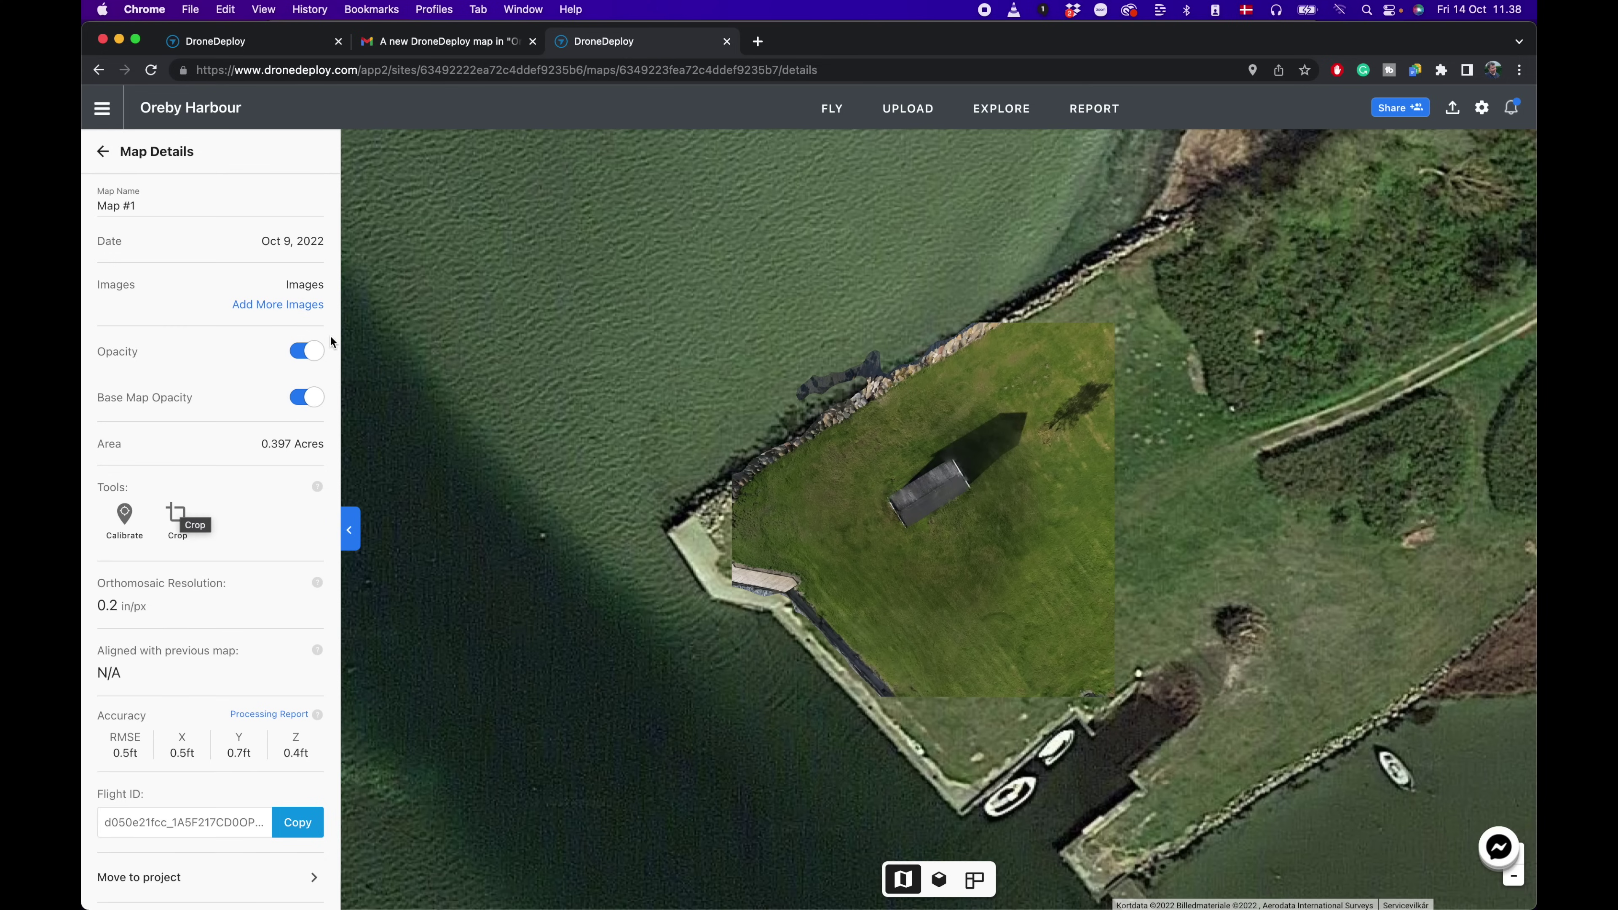
left_click(298, 351)
left_click(297, 350)
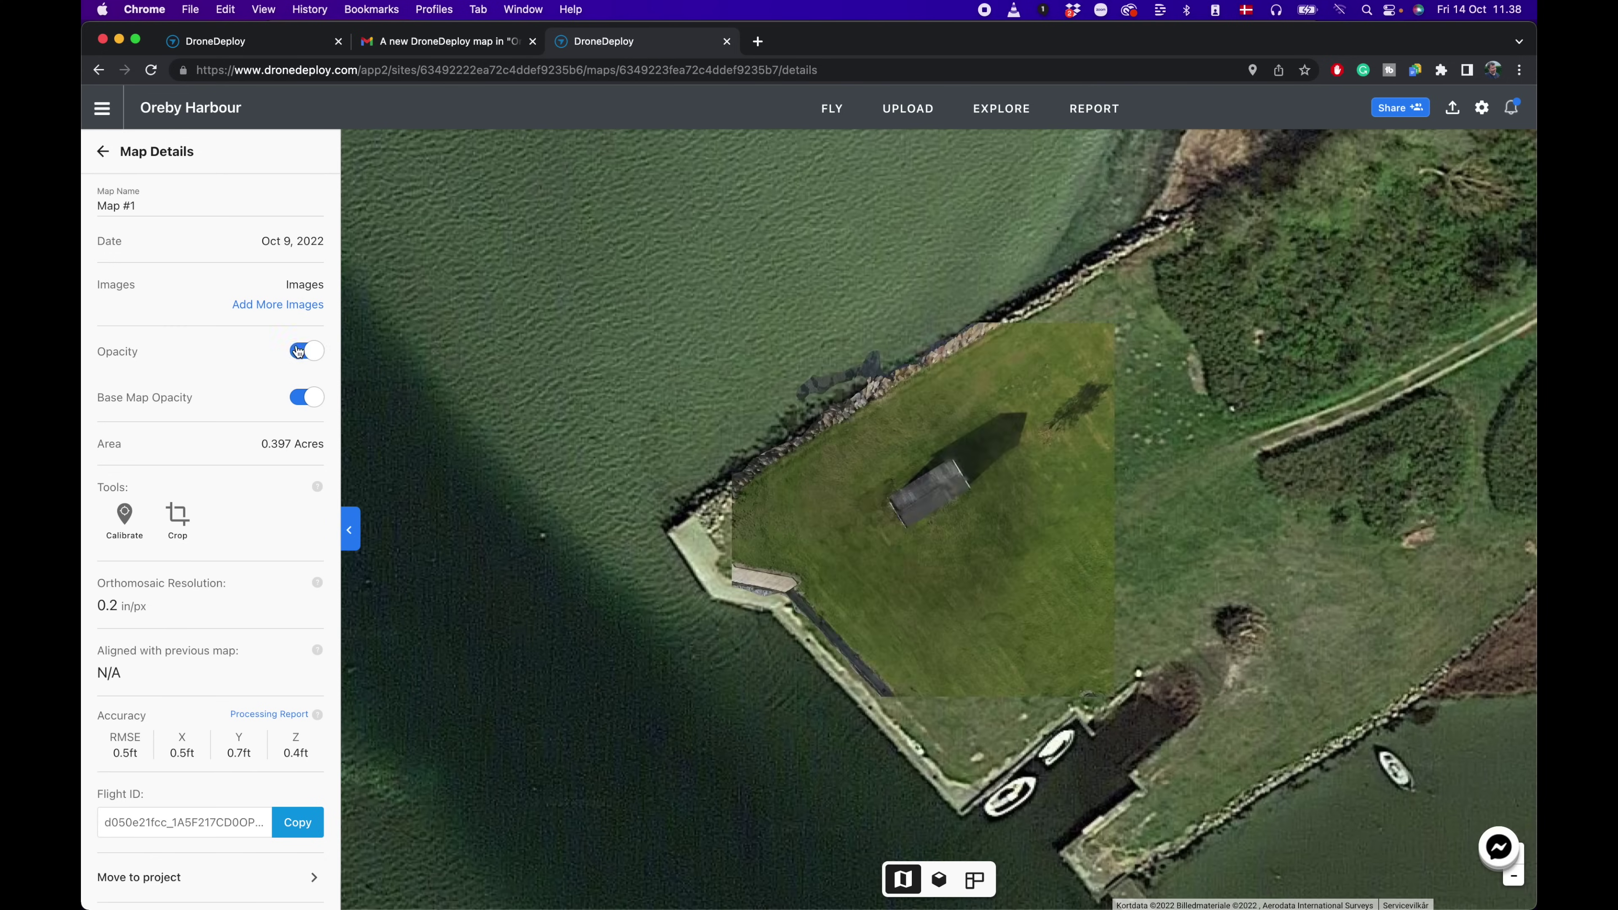
left_click(297, 351)
left_click(297, 350)
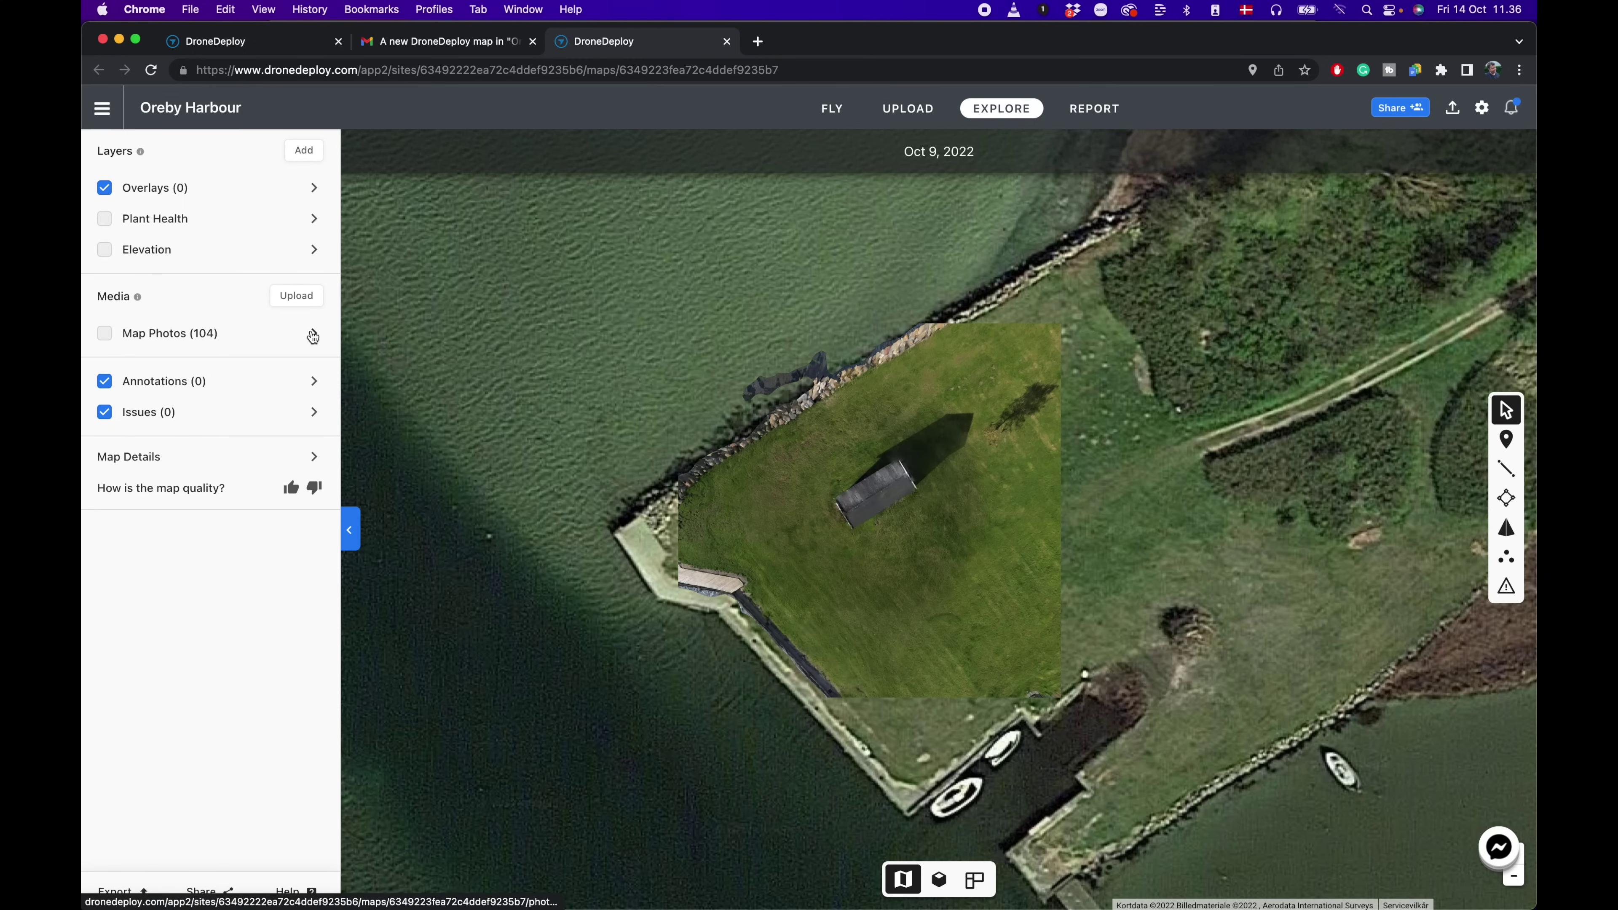
Preview the Plant Health and Elevation layers, turn both off, and switch to 3D Model view.
left_click(312, 334)
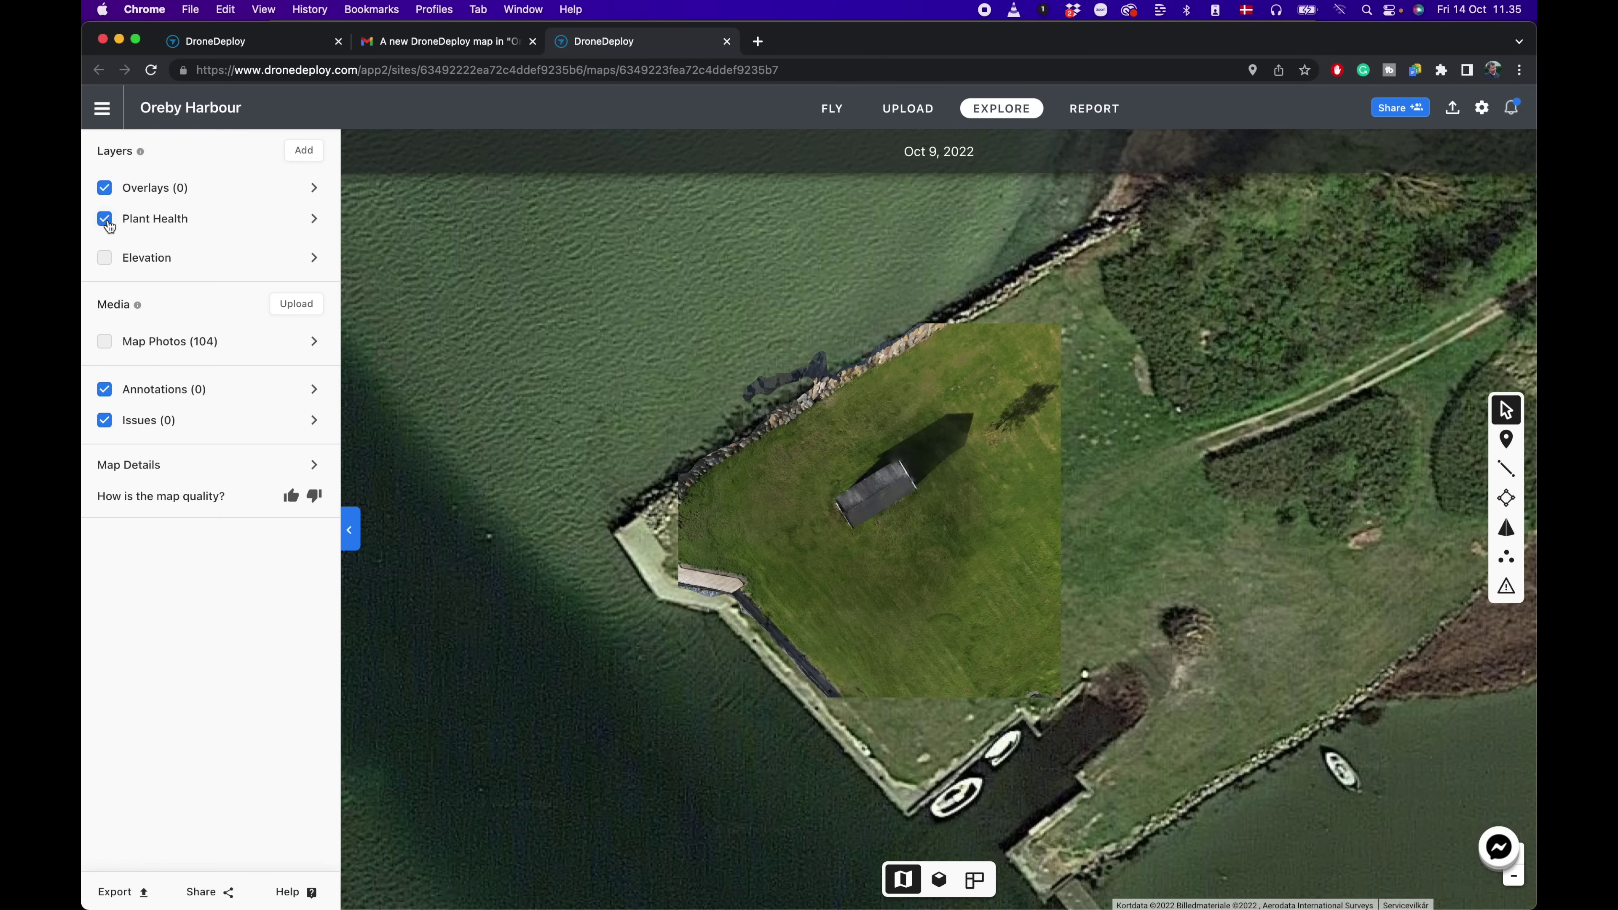
left_click(104, 218)
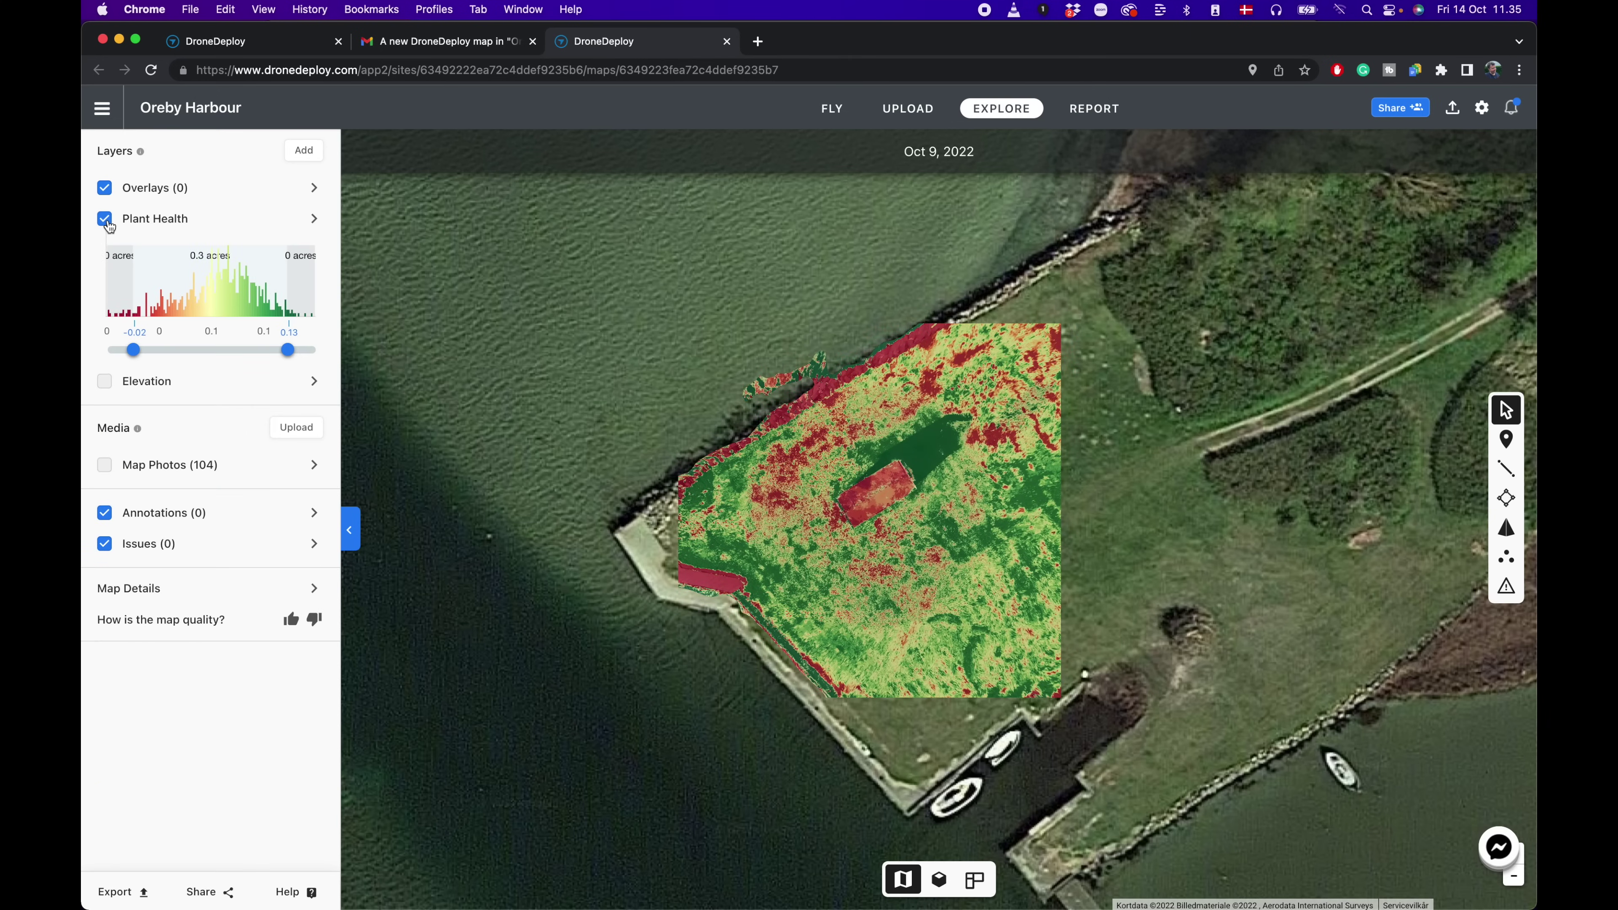
left_click(106, 220)
left_click(105, 250)
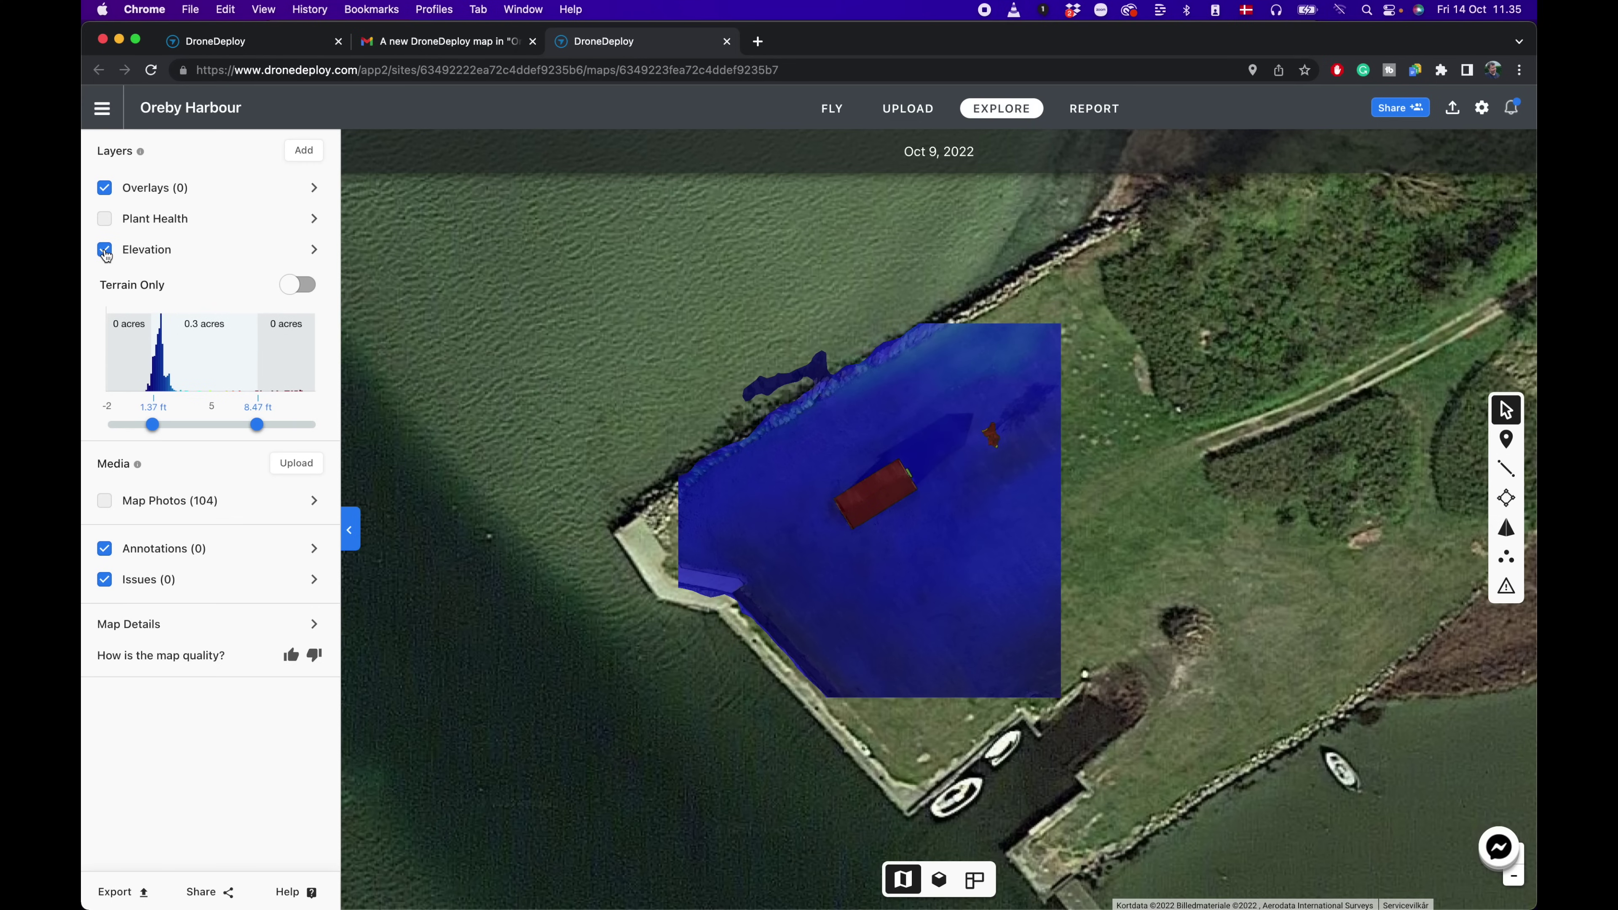
left_click(106, 254)
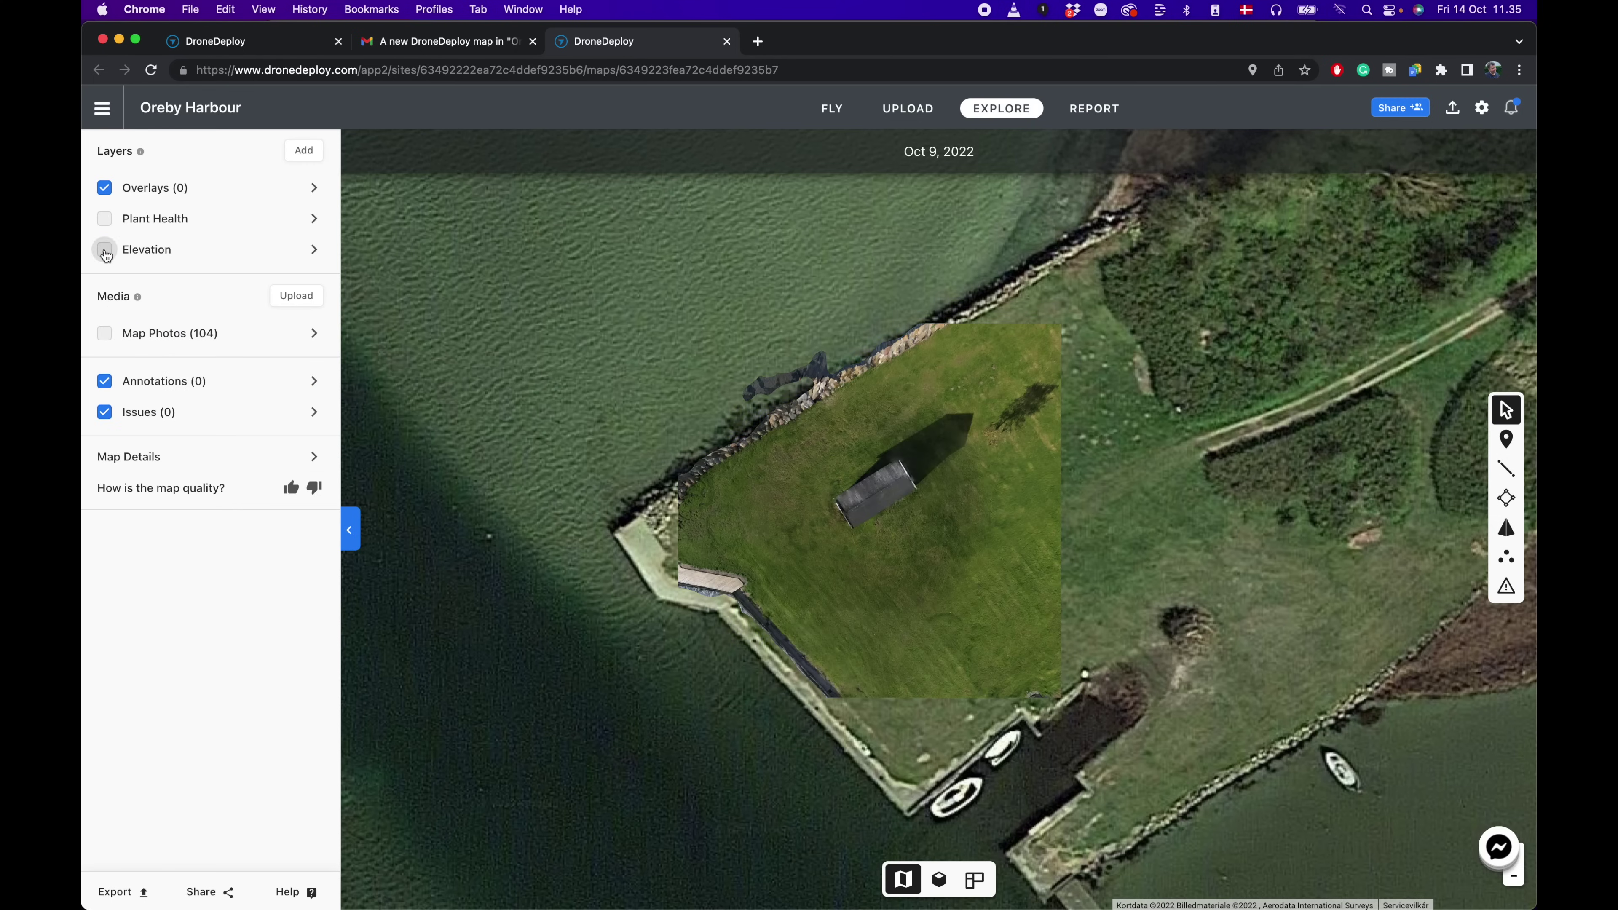
left_click(940, 880)
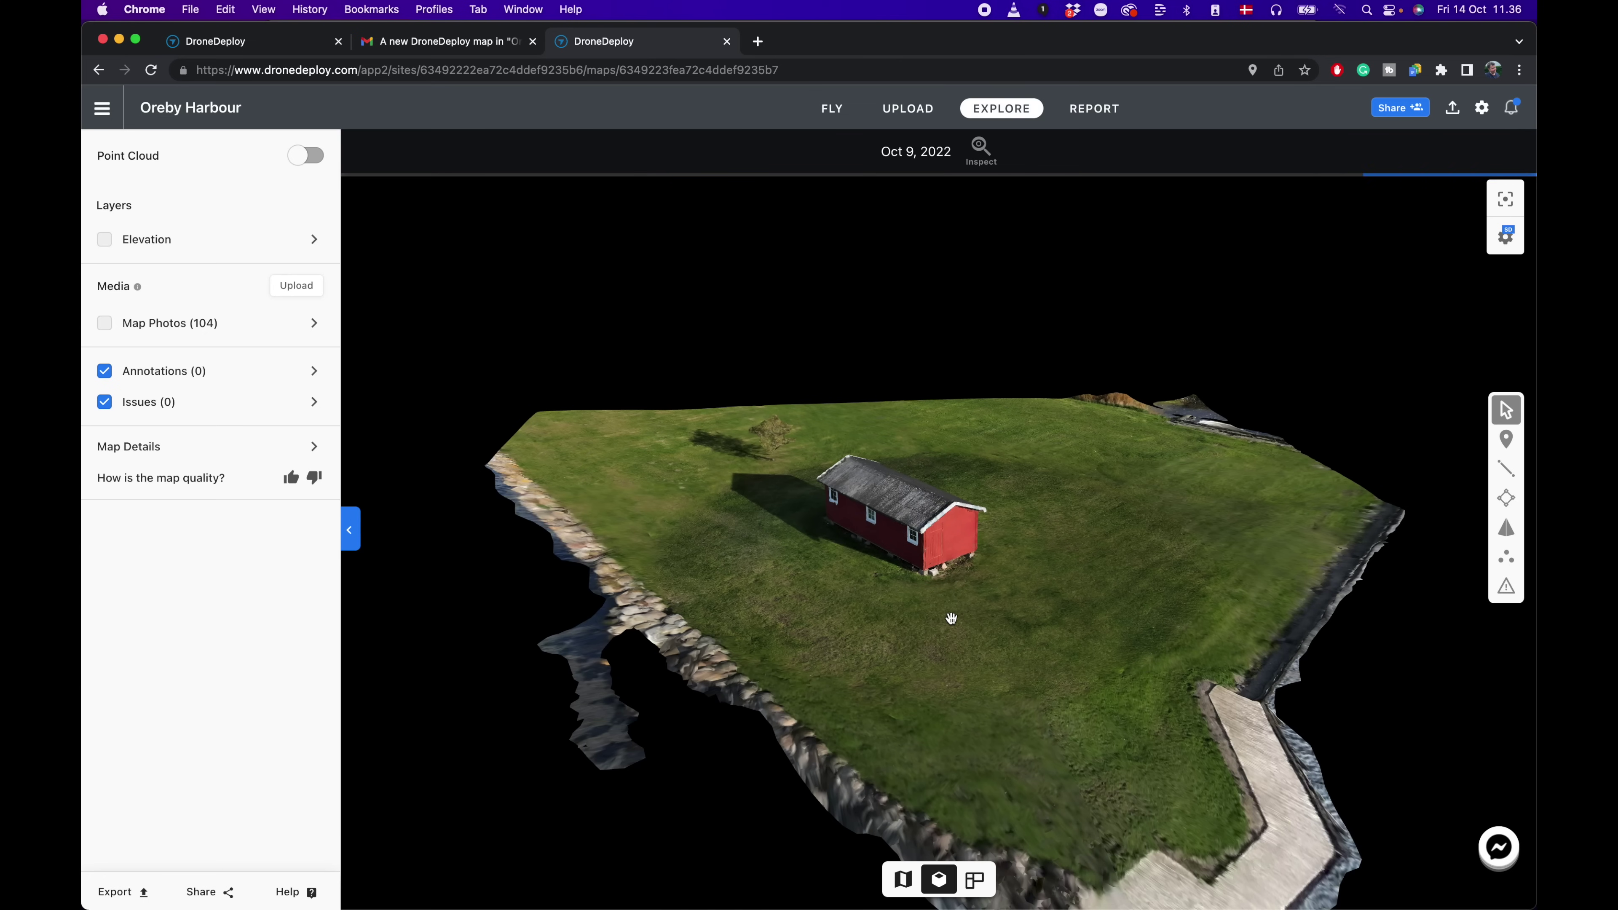
Orbit to view the red shed side-on, then fly to one map photo's camera position.
scroll(951, 618, "up", 5)
left_click_drag(1093, 586, 1196, 606)
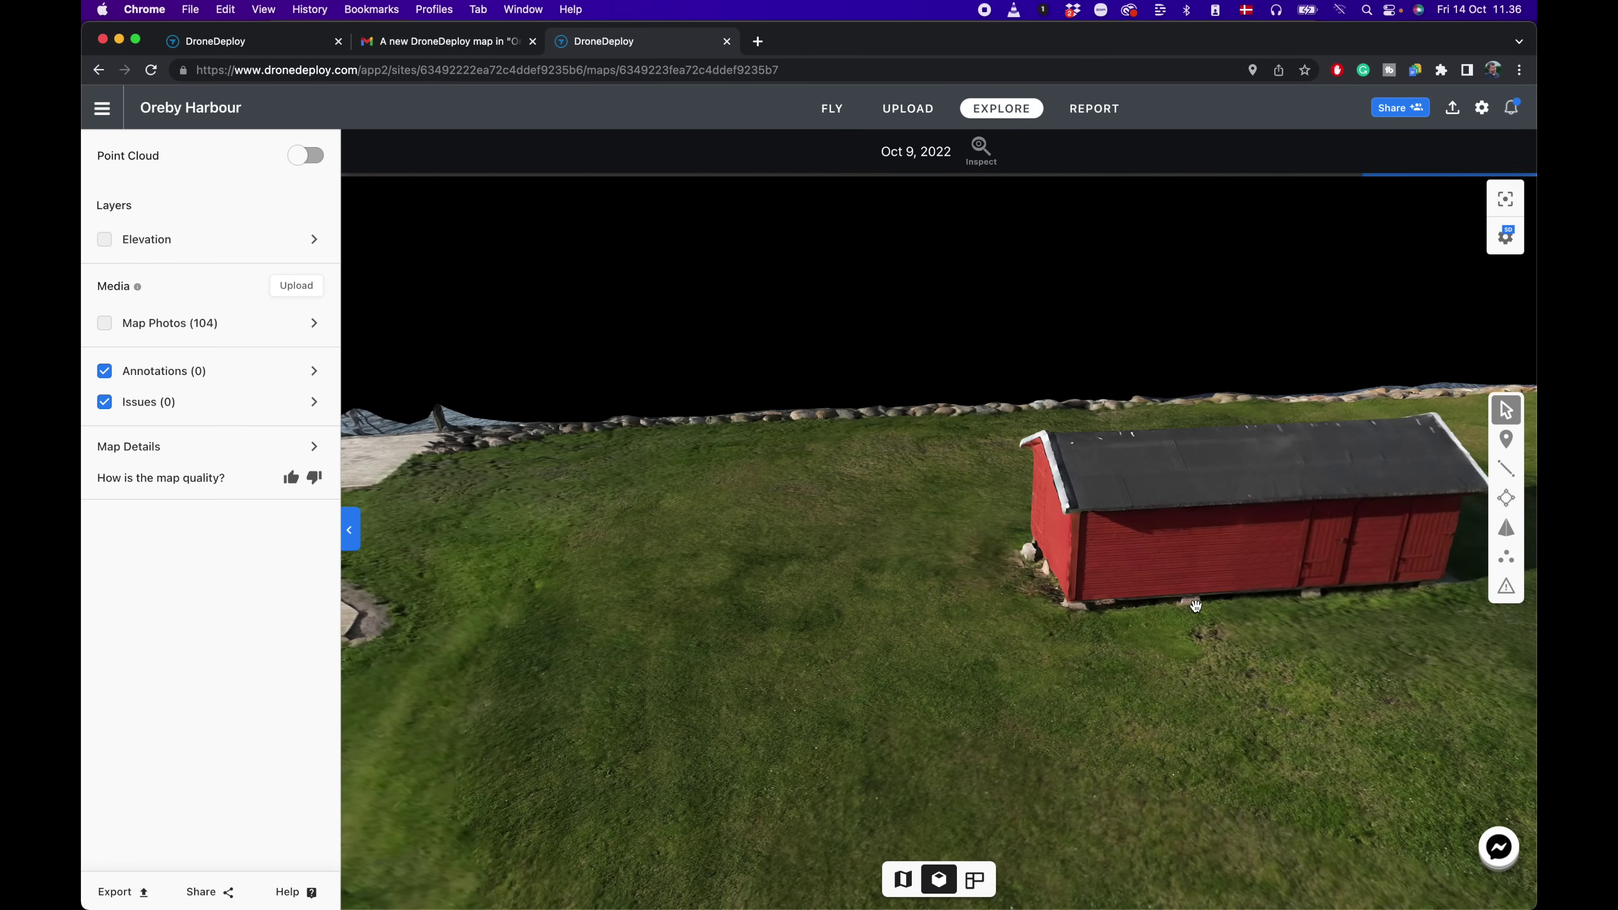
scroll(1196, 606, "down", 3)
scroll(1182, 427, "up", 6)
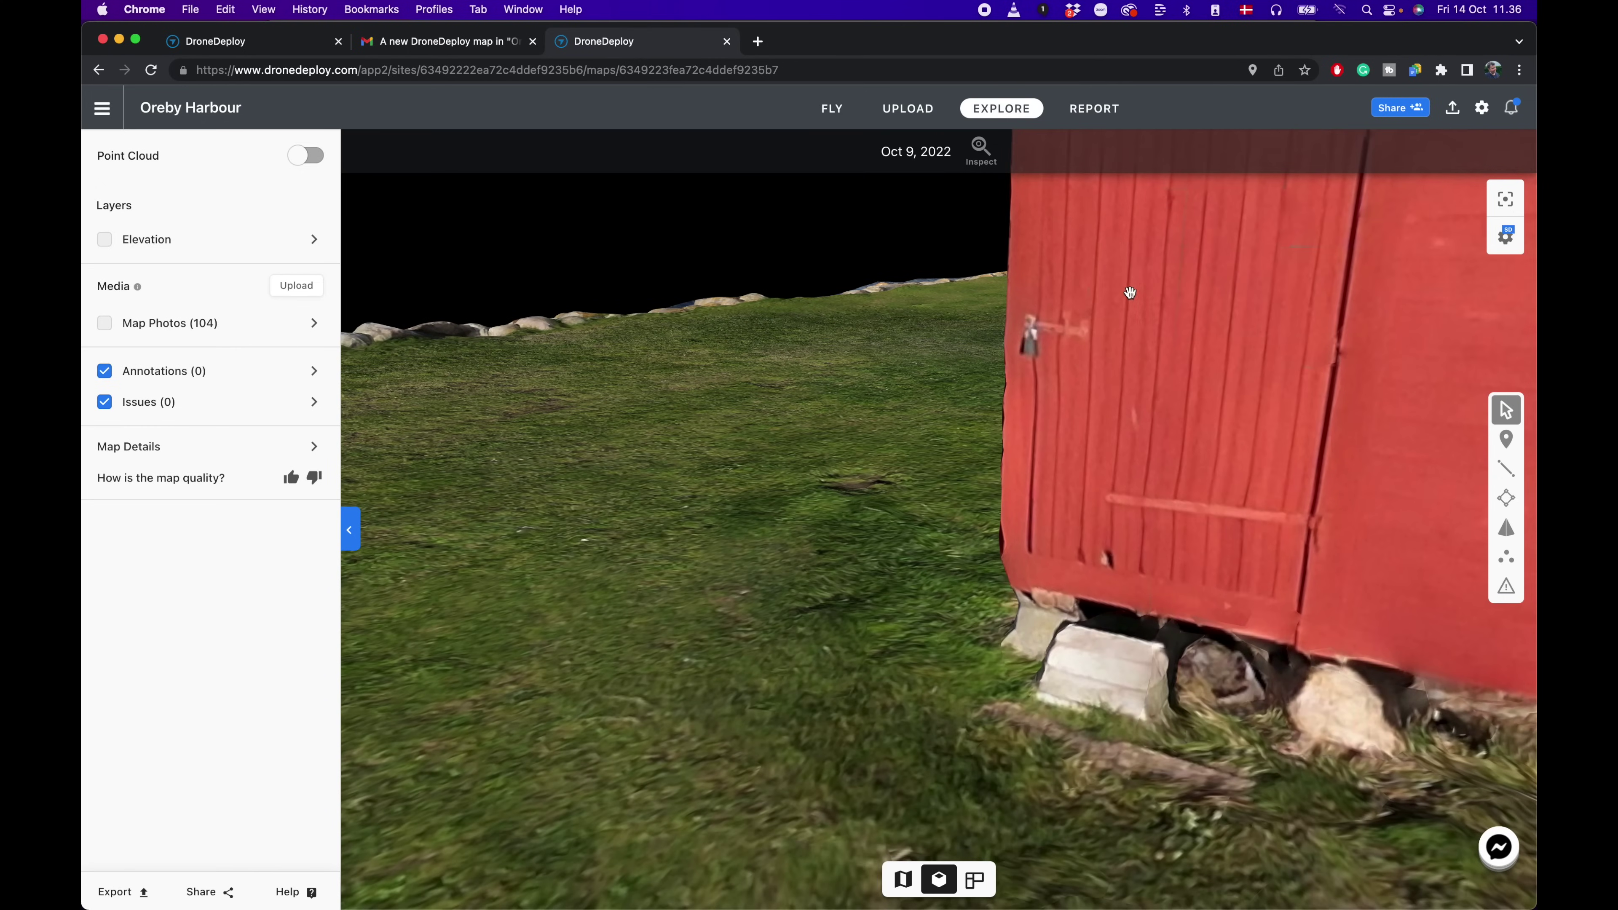
scroll(1117, 394, "down", 5)
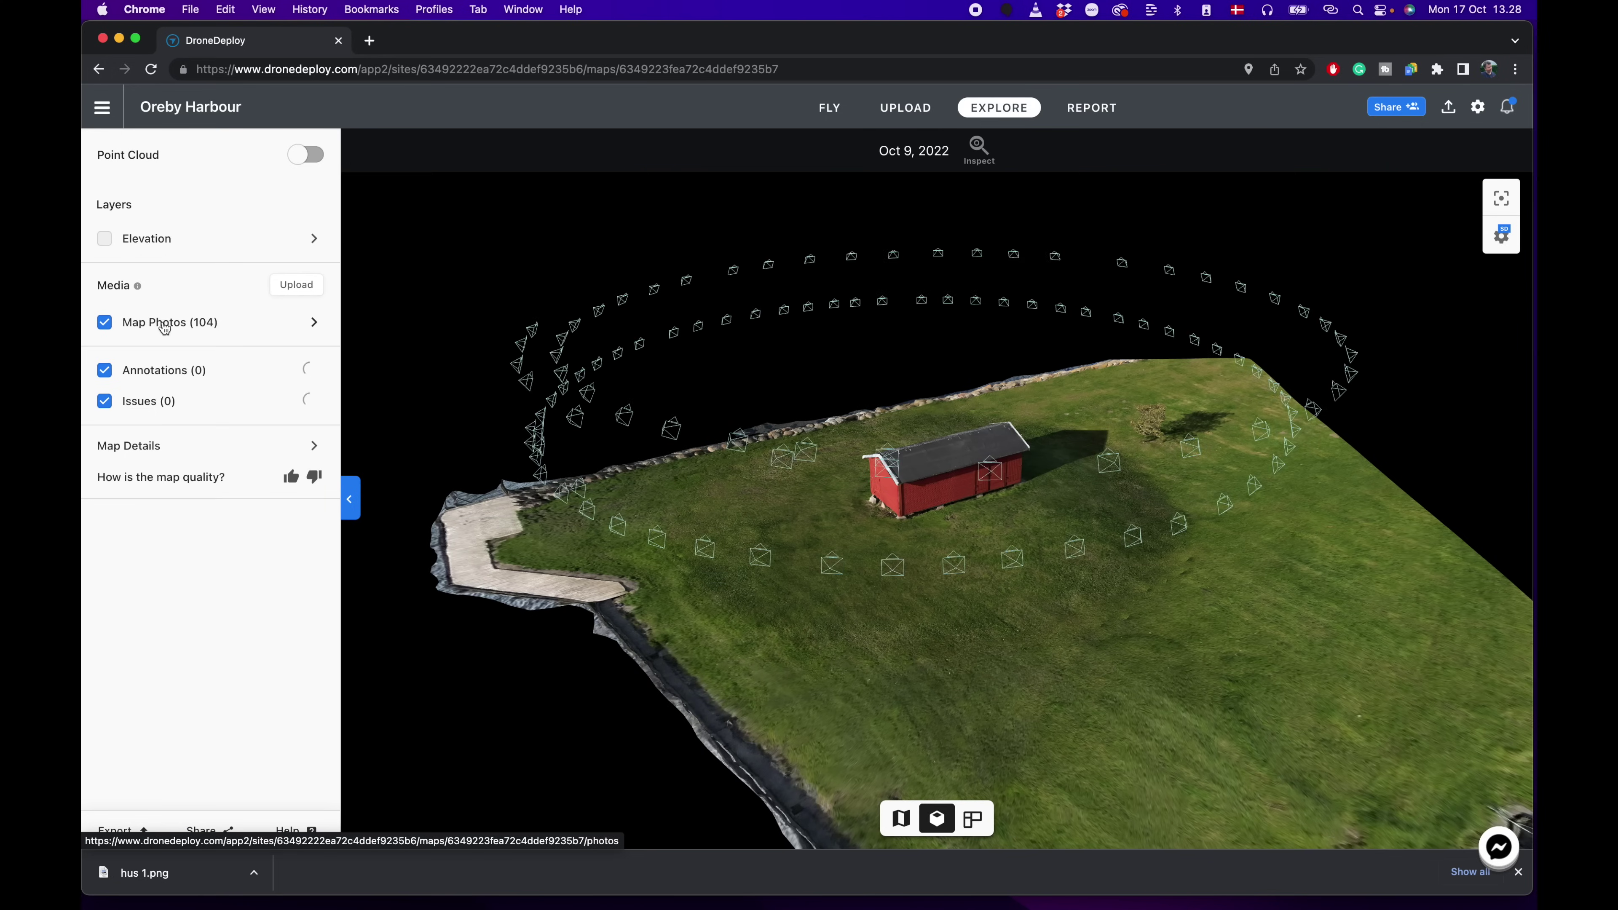
left_click(183, 332)
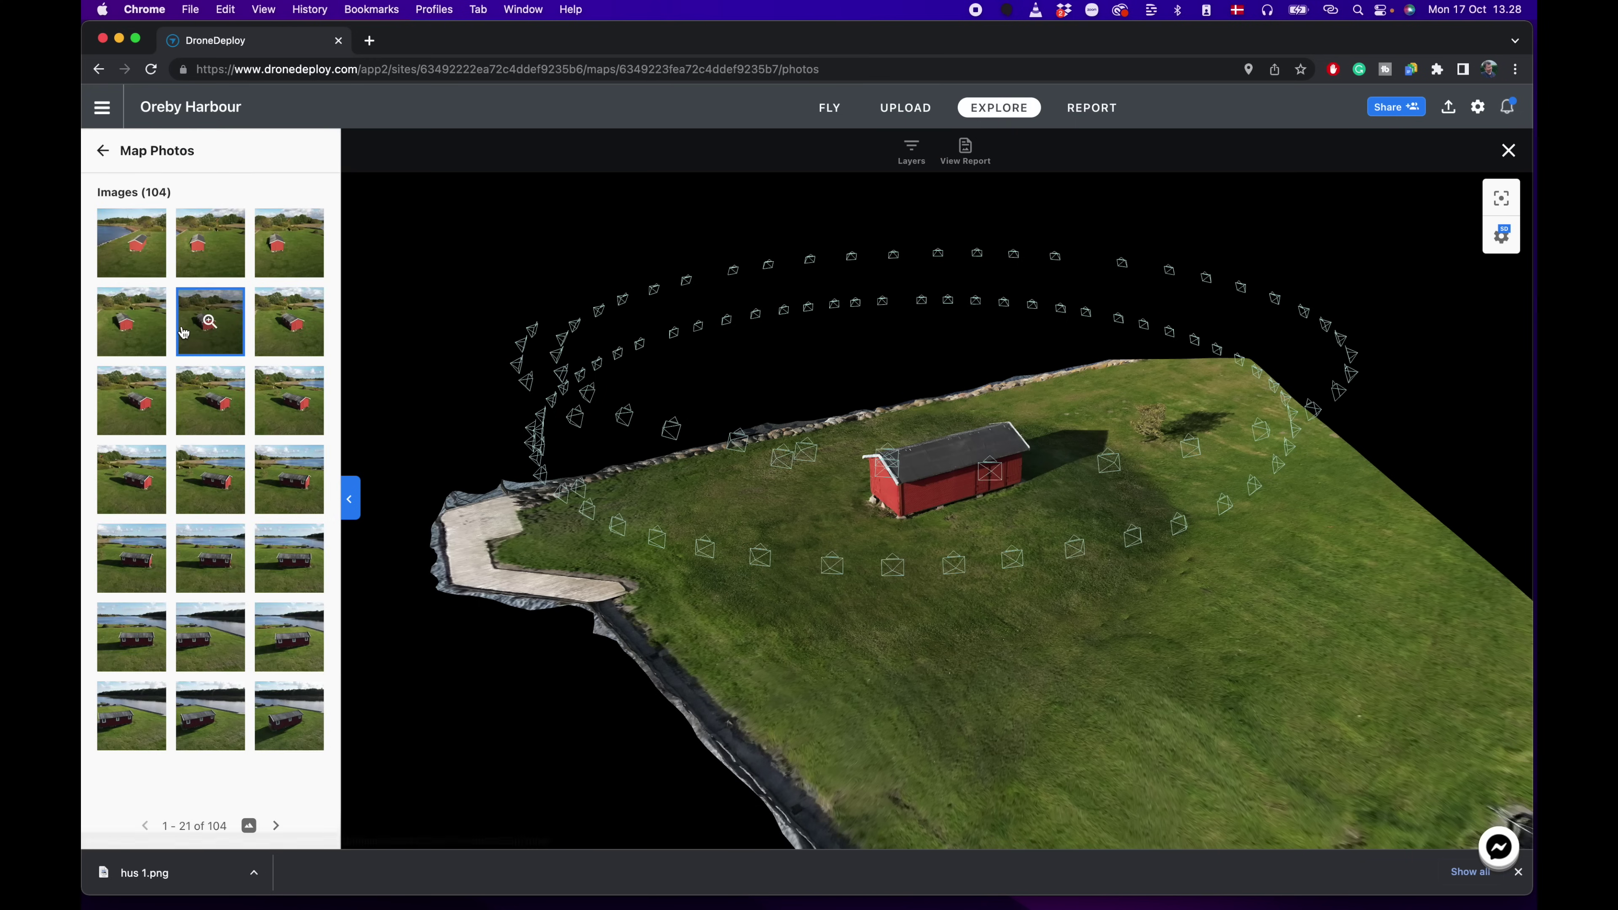
left_click(199, 417)
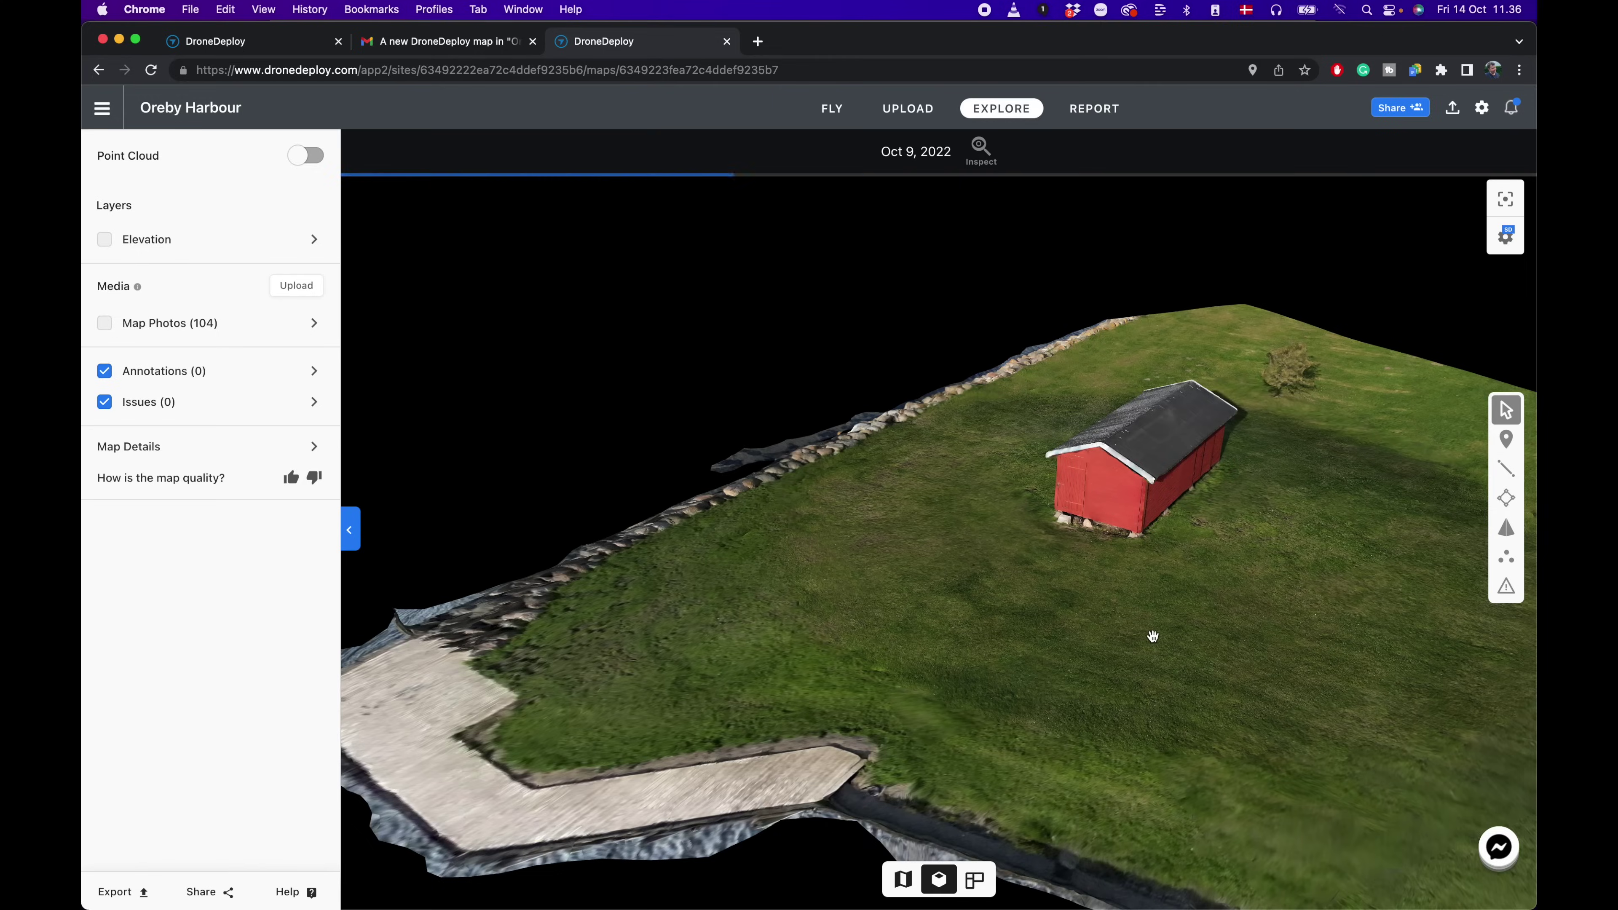
Swing the camera low around the red shed for a side-on, near-ground view.
left_click_drag(1071, 504, 856, 661)
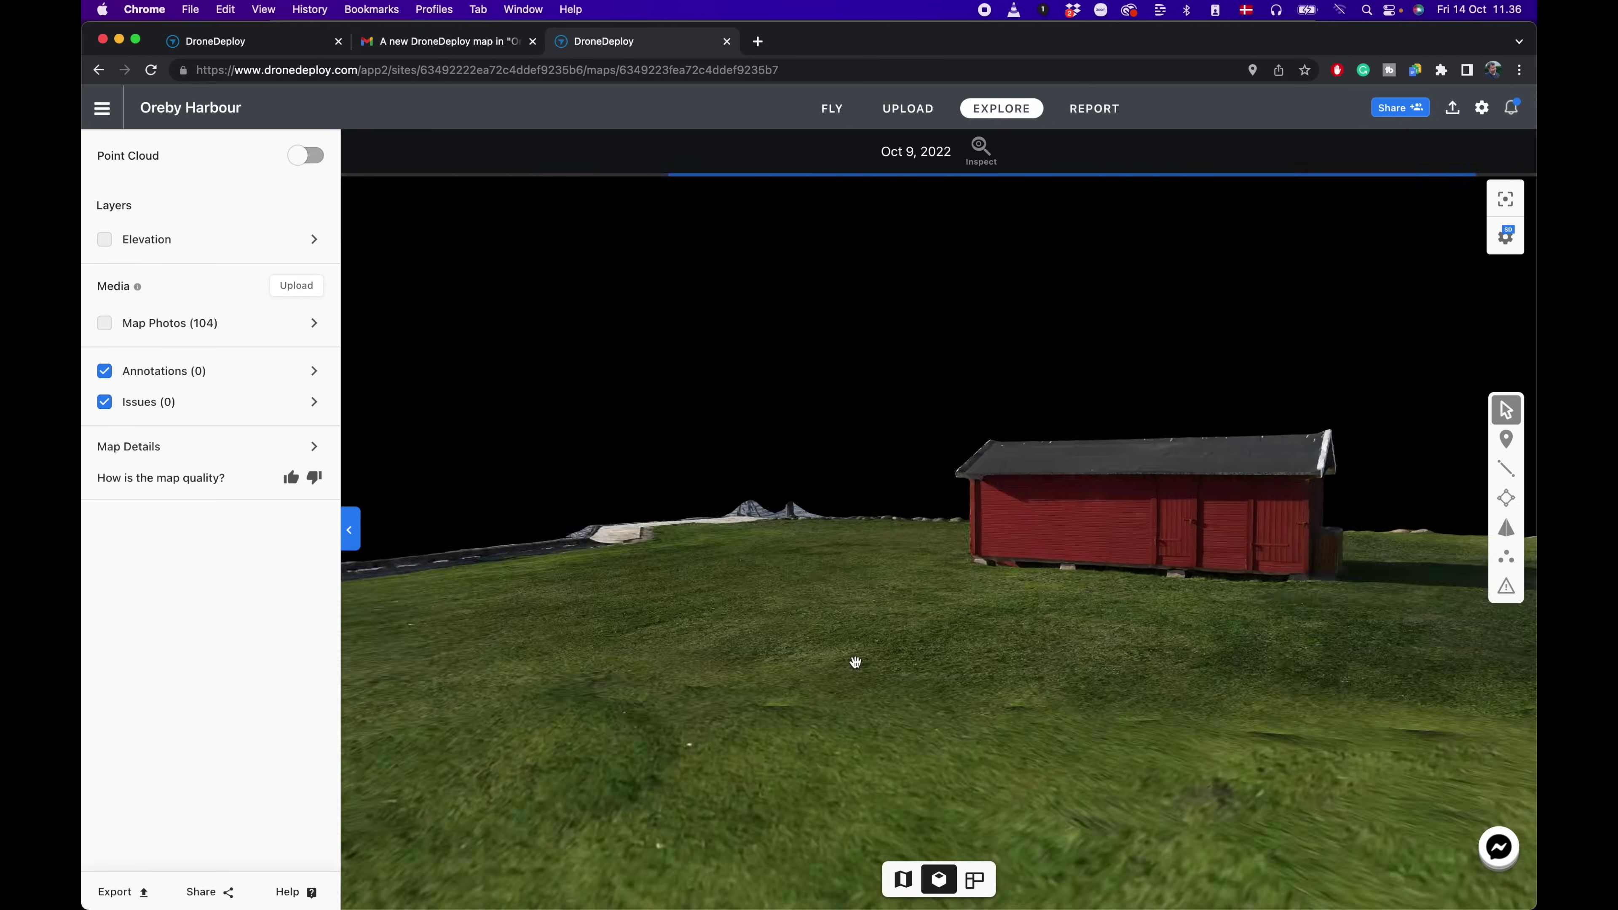